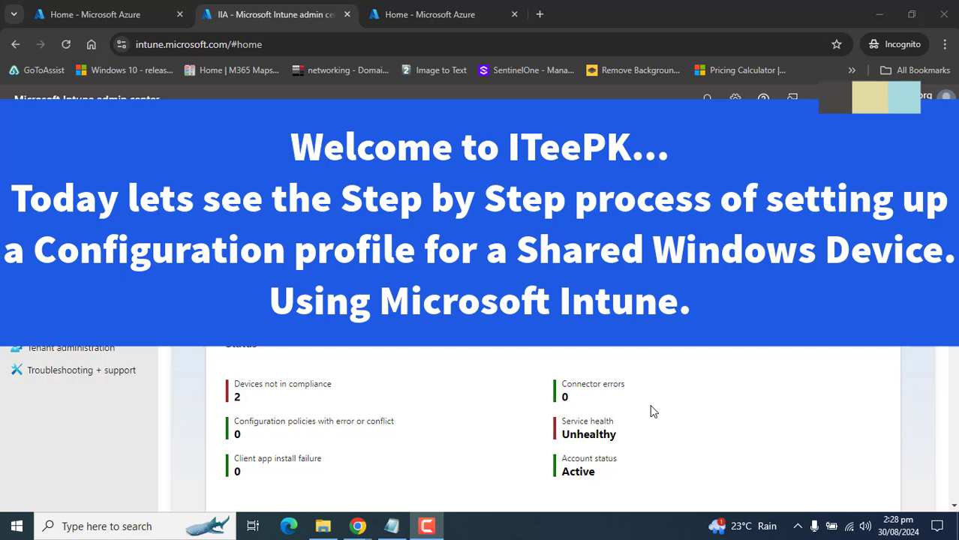
# Confirm the portal address is intune.microsoft.com and go to the Devices area.
pyautogui.click(559, 362)
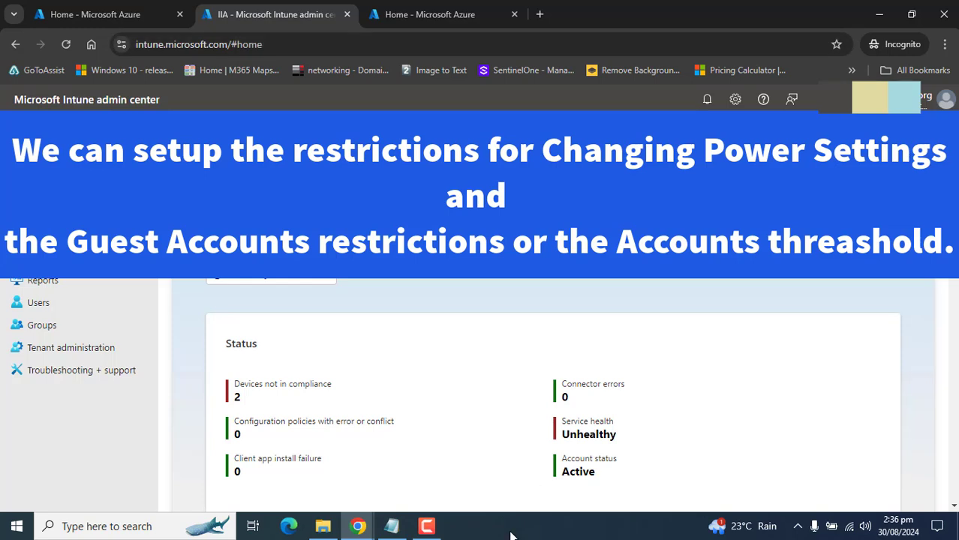
pyautogui.moveTo(426, 525)
pyautogui.click(860, 371)
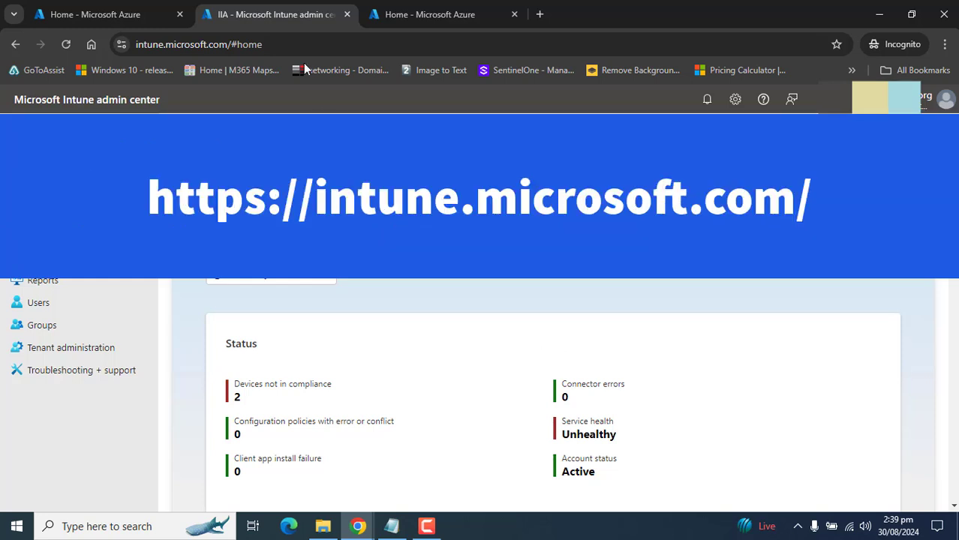
pyautogui.click(236, 44)
pyautogui.click(251, 44)
pyautogui.moveTo(261, 43); pyautogui.dragTo(135, 44)
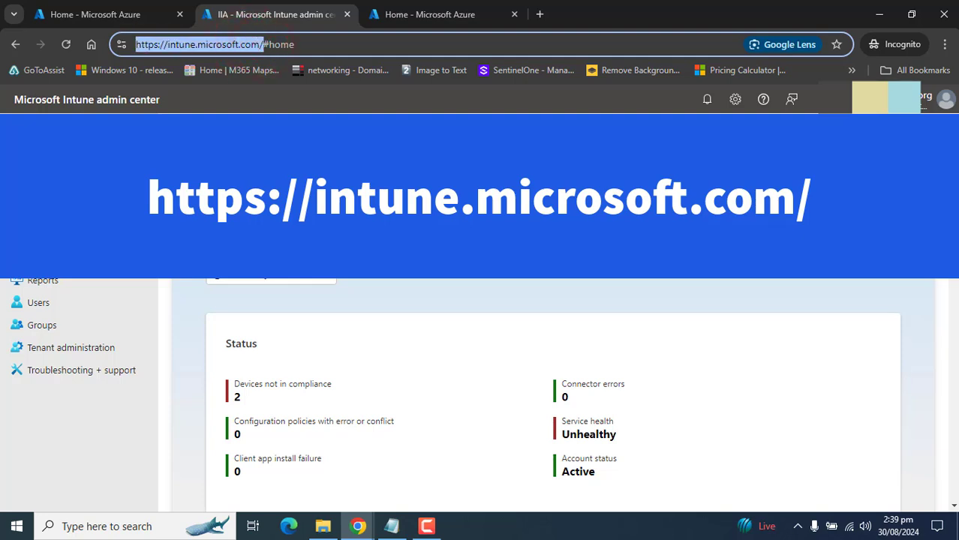
pyautogui.press('Escape')
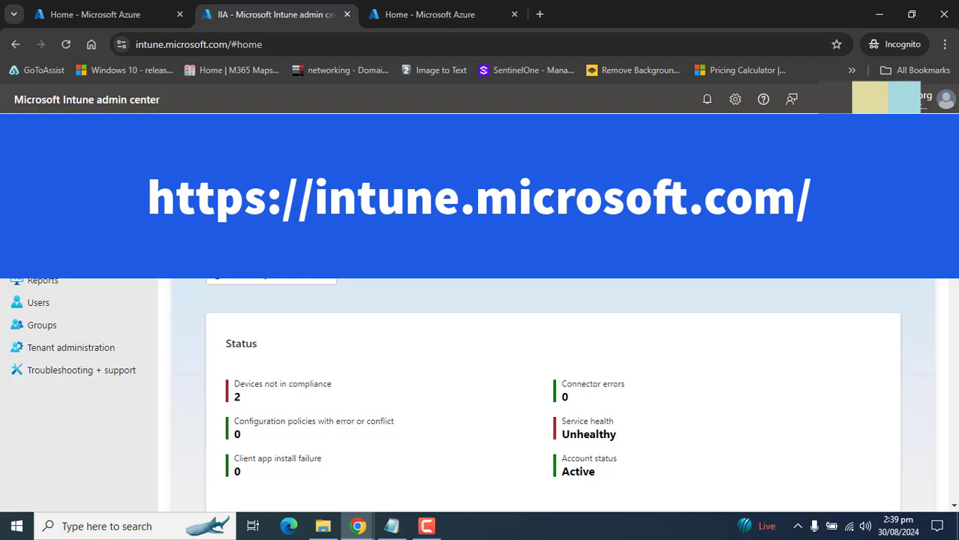
pyautogui.click(34, 214)
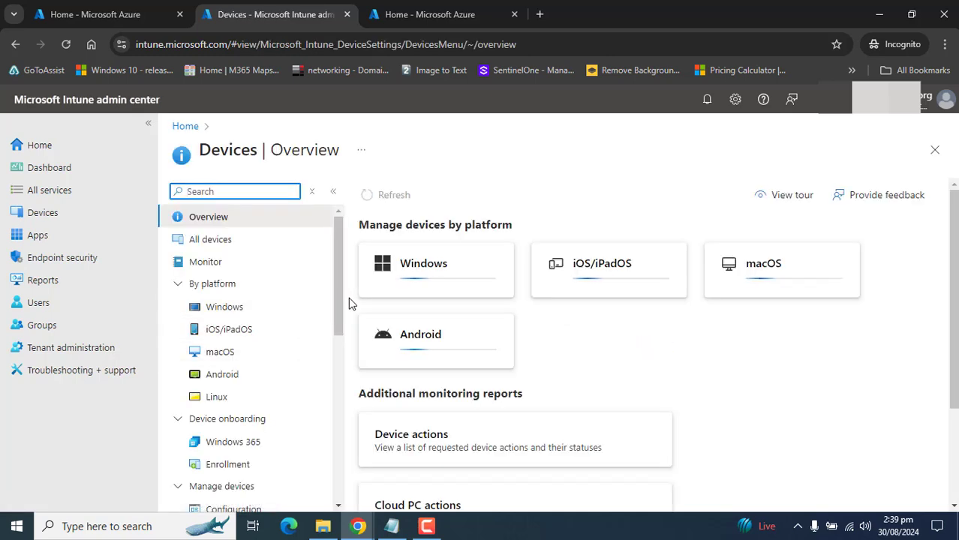
# Open Devices Configuration, listing the OneDrive Auto Login/Sync and Restrict MMC Snap-ins policies.
pyautogui.scroll(-2, 340, 318)
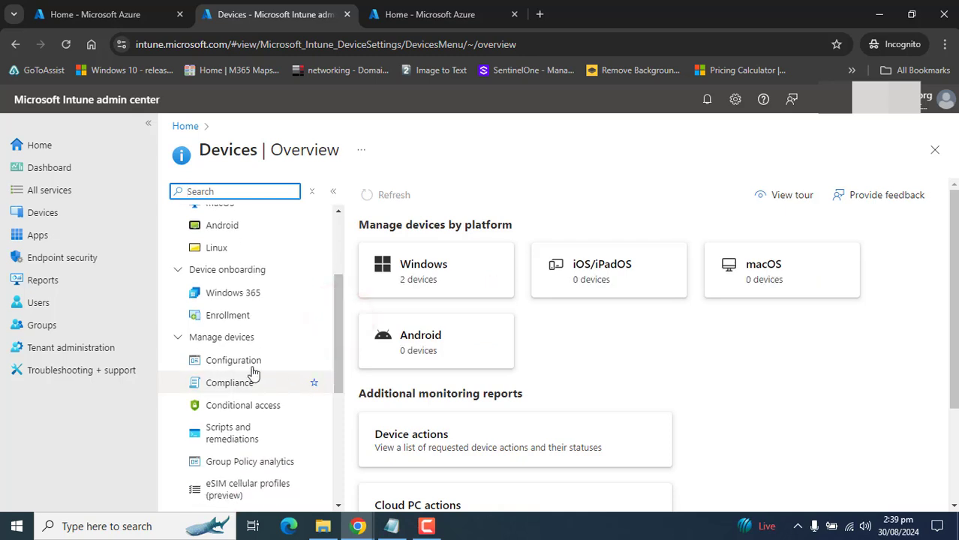
pyautogui.click(251, 364)
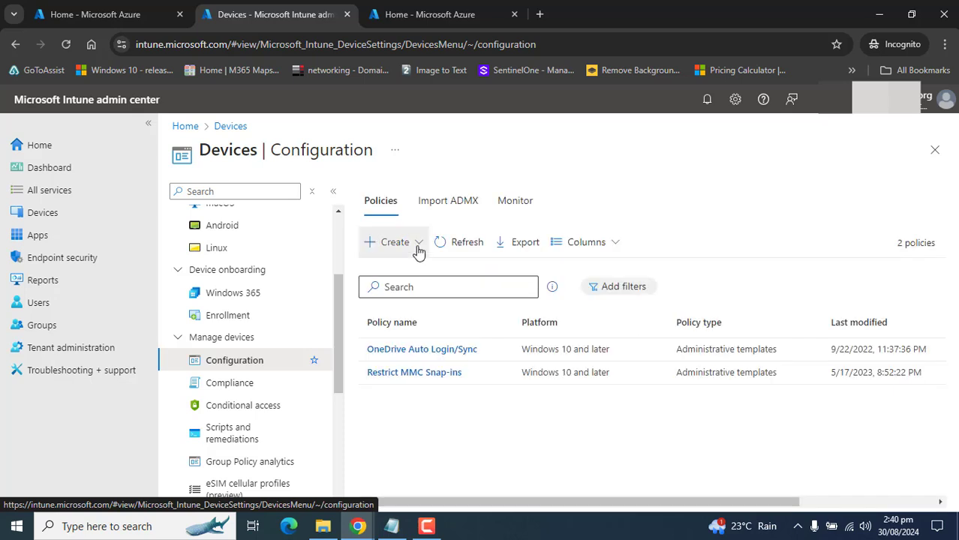
# Start a new configuration policy targeting the Windows 10 and later platform.
pyautogui.click(417, 248)
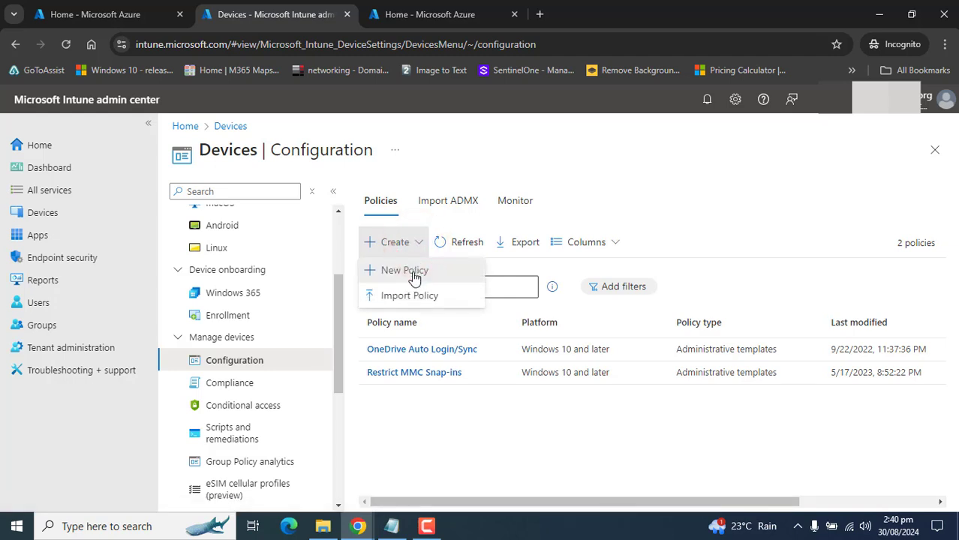
pyautogui.click(414, 271)
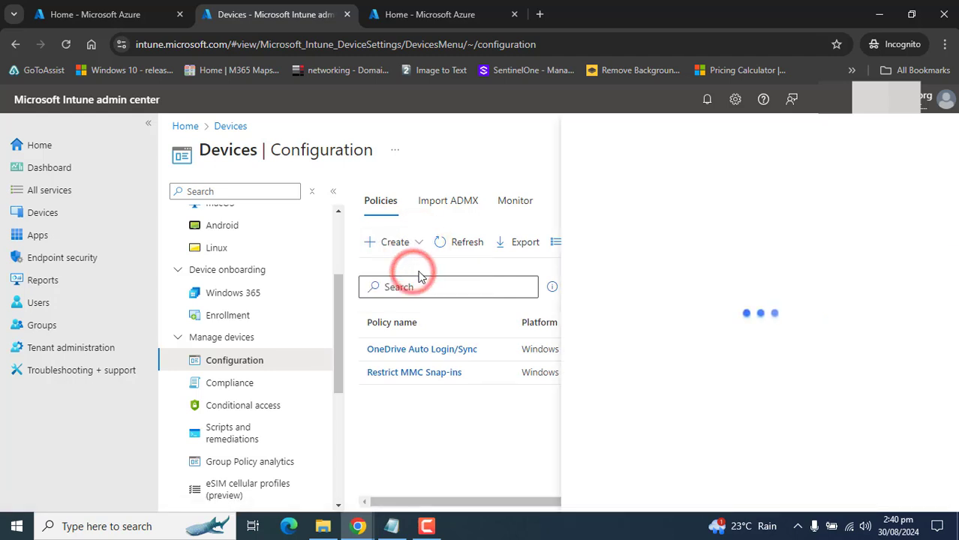
pyautogui.click(712, 195)
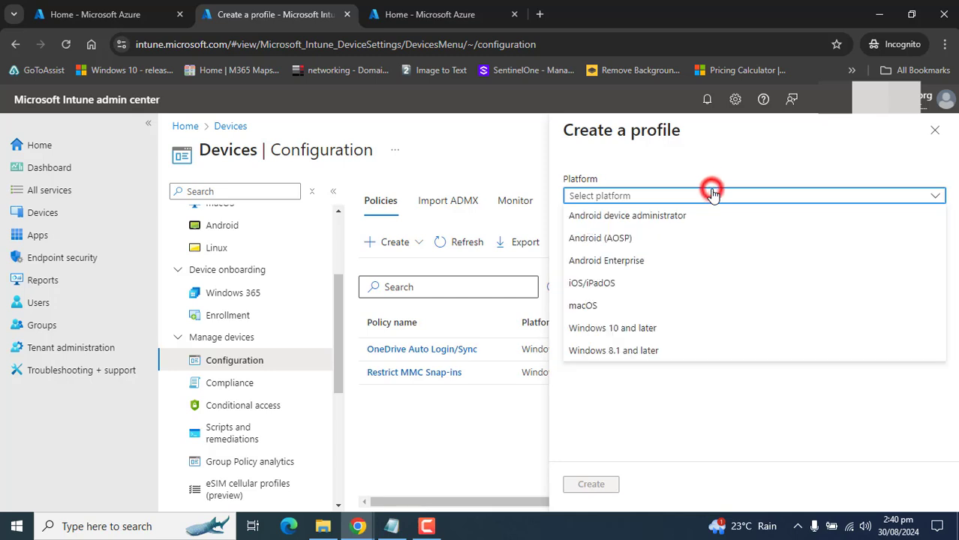
pyautogui.click(639, 328)
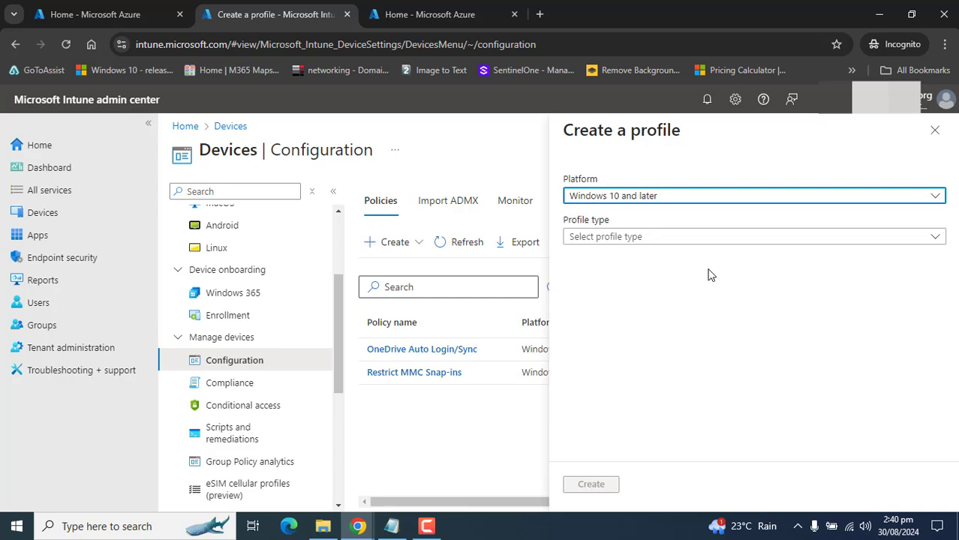
# Set the profile type to Templates and select the Shared multi-user device template.
pyautogui.click(695, 238)
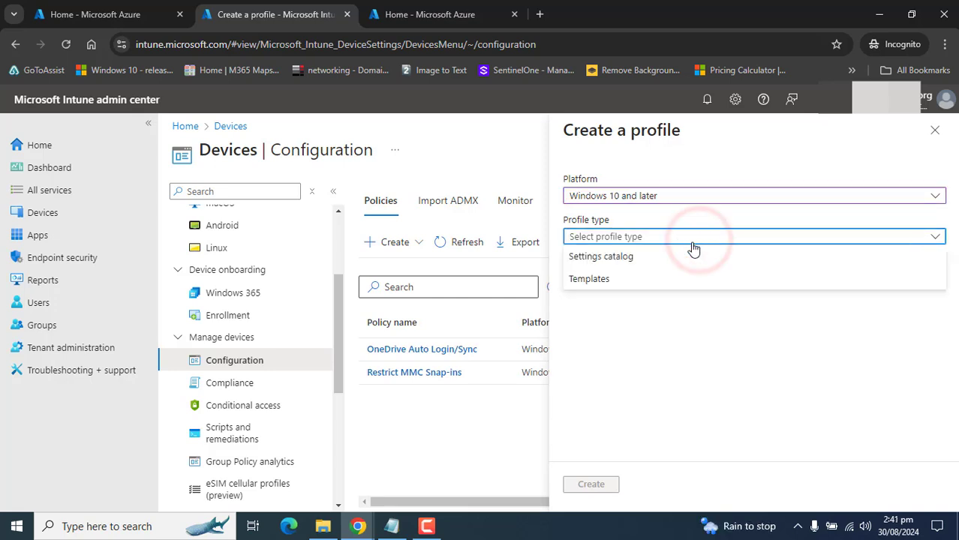
pyautogui.click(650, 258)
pyautogui.click(728, 240)
pyautogui.click(622, 279)
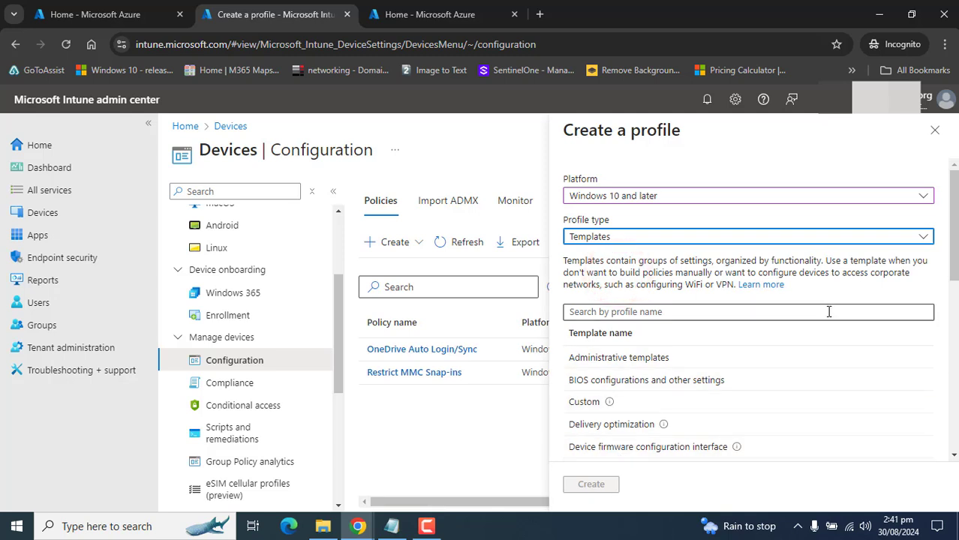
pyautogui.click(810, 307)
pyautogui.write('share')
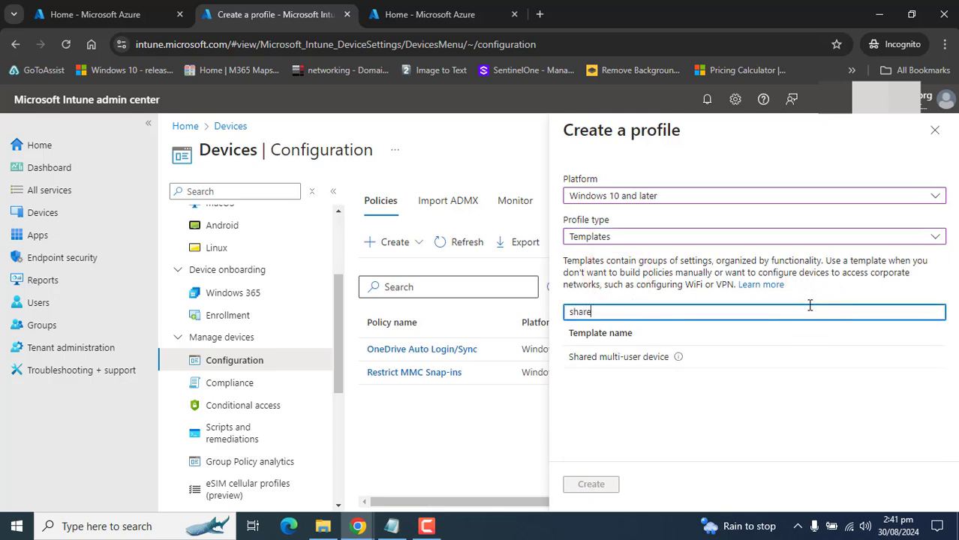
pyautogui.write('d')
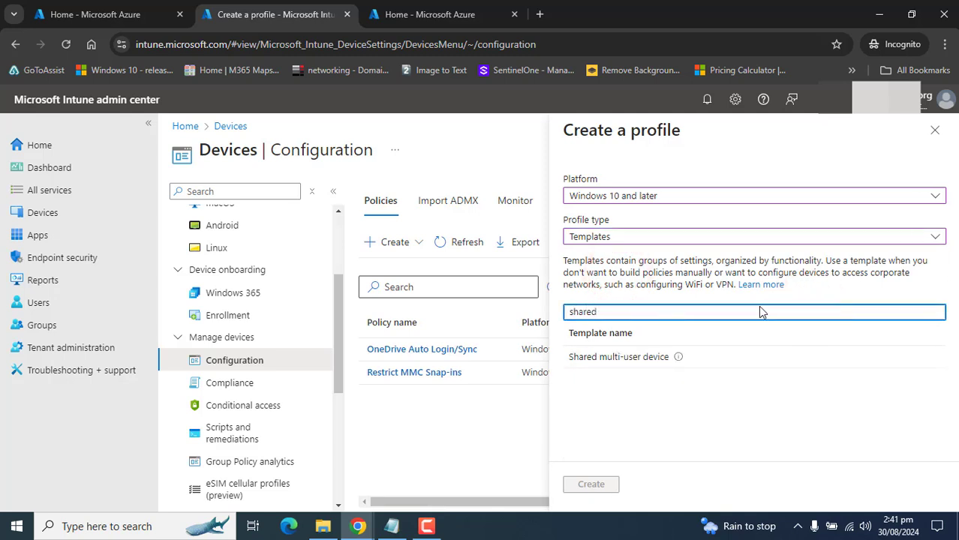
pyautogui.click(651, 358)
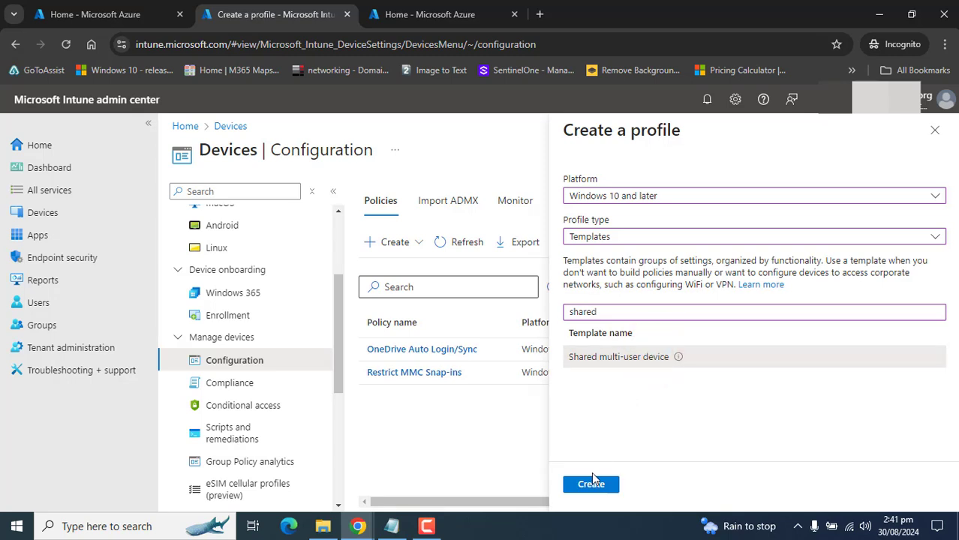
# Create the profile with name and description 'Shared Multi-User Device Type' and continue to settings.
pyautogui.click(591, 484)
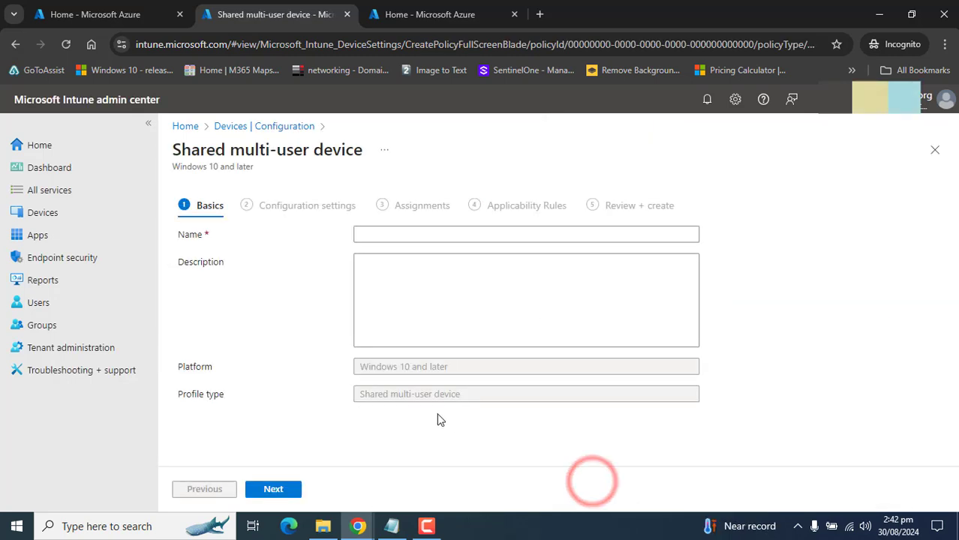
pyautogui.click(432, 236)
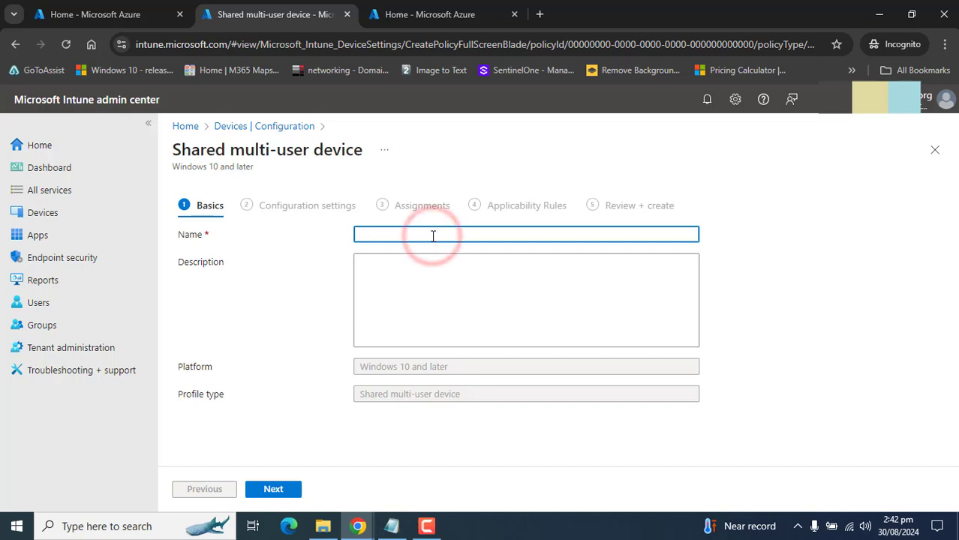
pyautogui.write('Share')
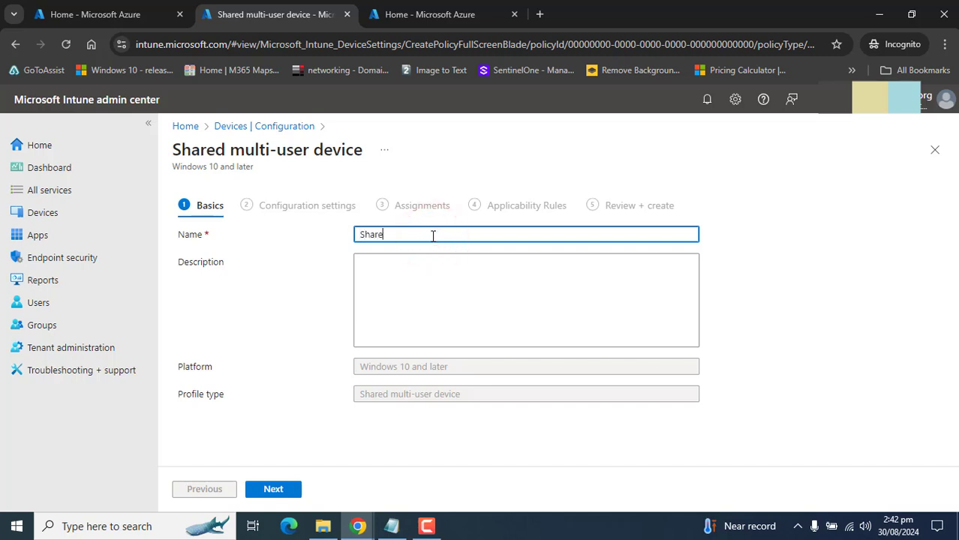
pyautogui.write('d Multi-User Device Type')
pyautogui.hotkey('ctrl', 'a')
pyautogui.hotkey('ctrl', 'c')
pyautogui.click(437, 285)
pyautogui.hotkey('ctrl', 'v')
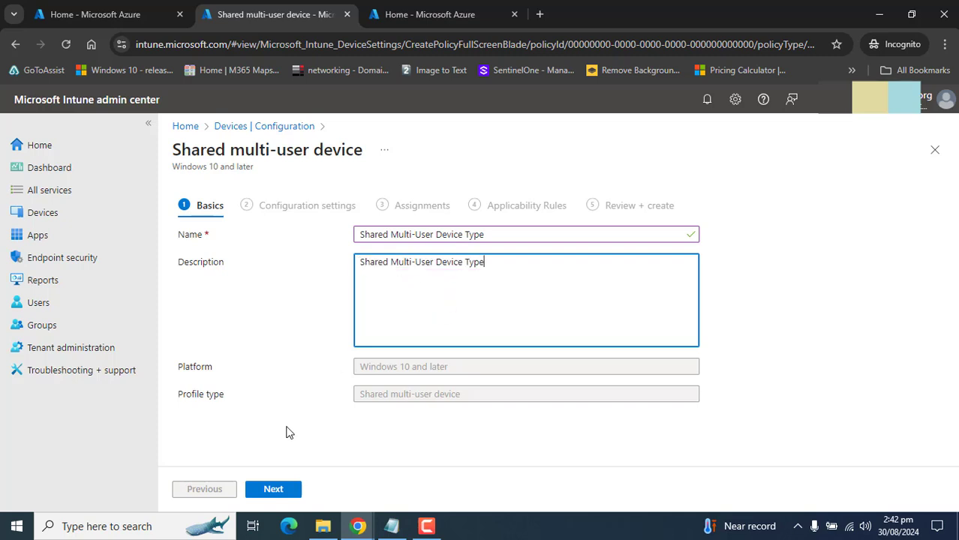
pyautogui.click(274, 489)
# Set Shared PC mode to Enable and view its explanatory tooltip.
pyautogui.scroll(-1, 274, 489)
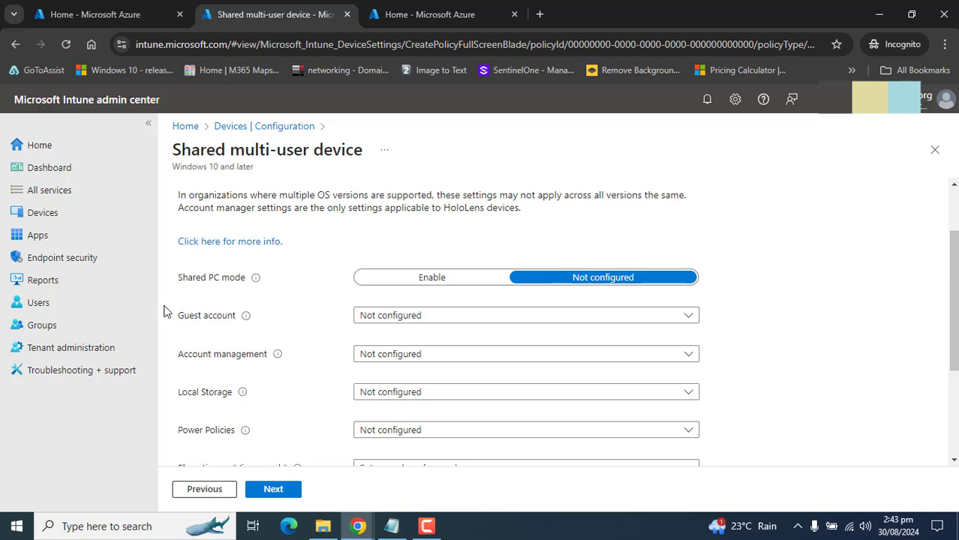
pyautogui.moveTo(177, 277); pyautogui.dragTo(266, 289)
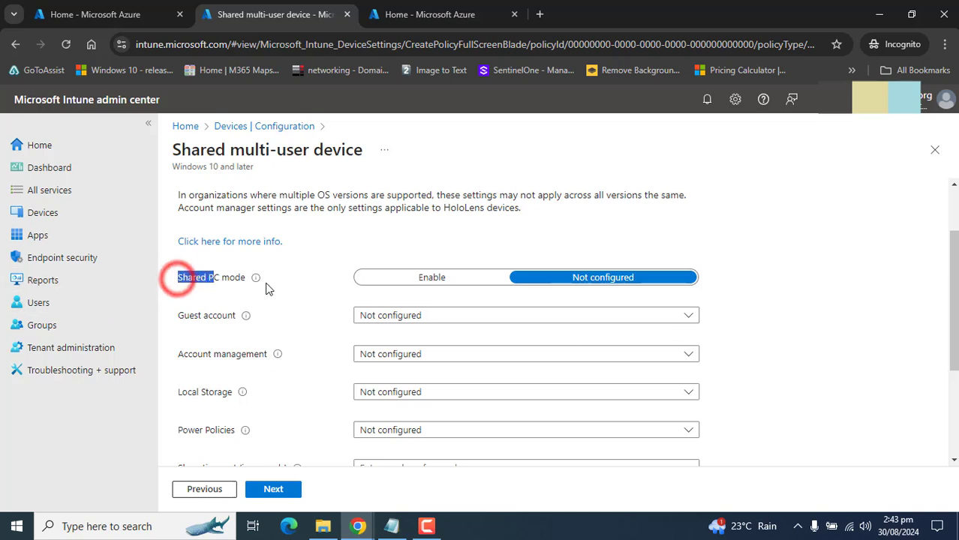
pyautogui.click(489, 245)
pyautogui.click(445, 279)
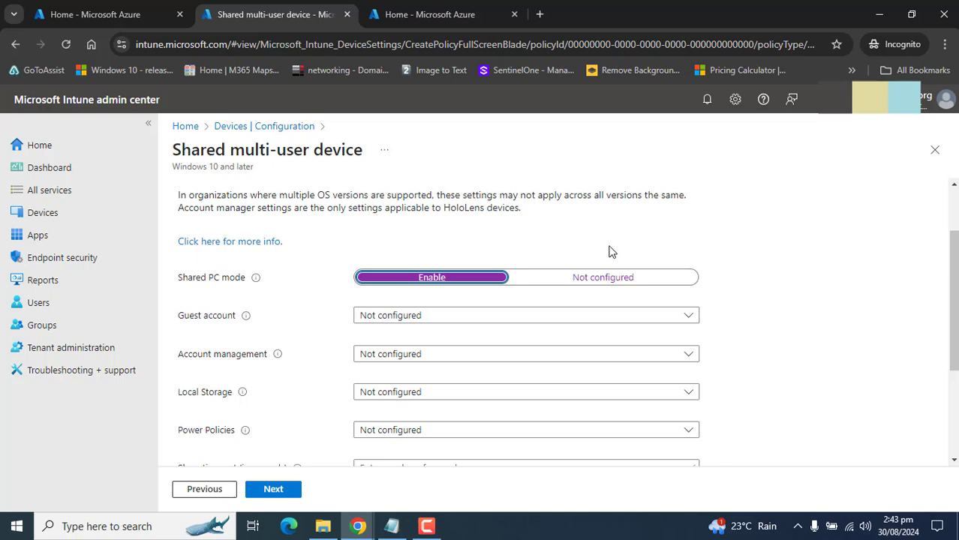
pyautogui.click(553, 237)
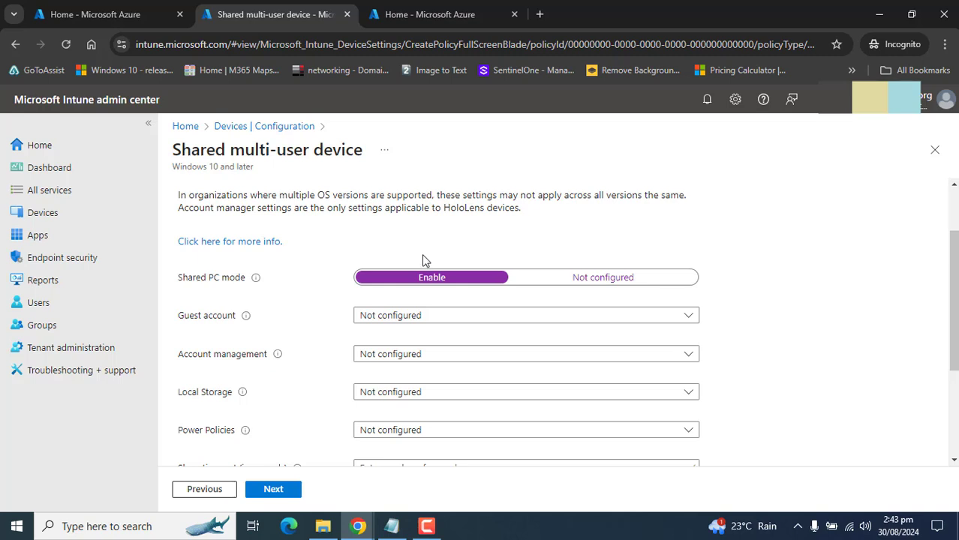
pyautogui.click(590, 285)
pyautogui.click(457, 279)
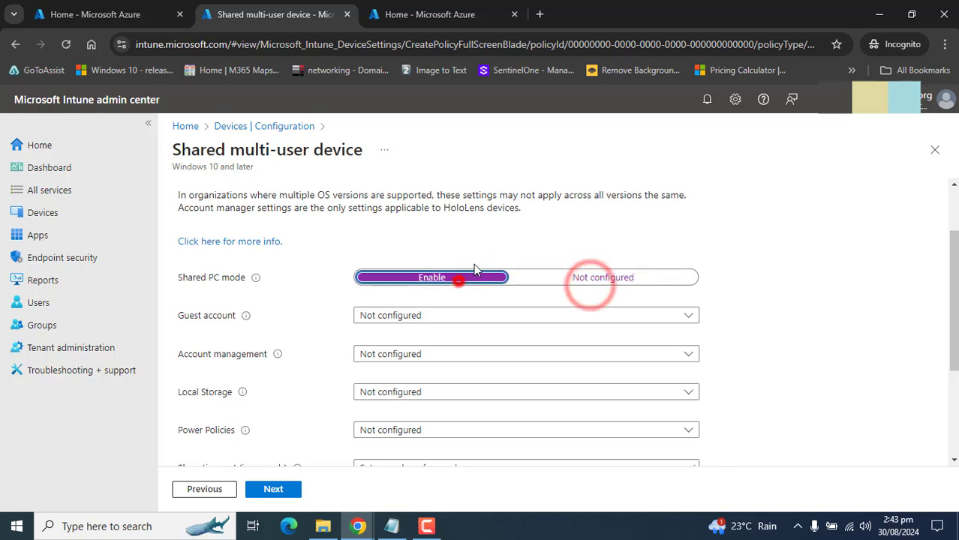
pyautogui.click(259, 278)
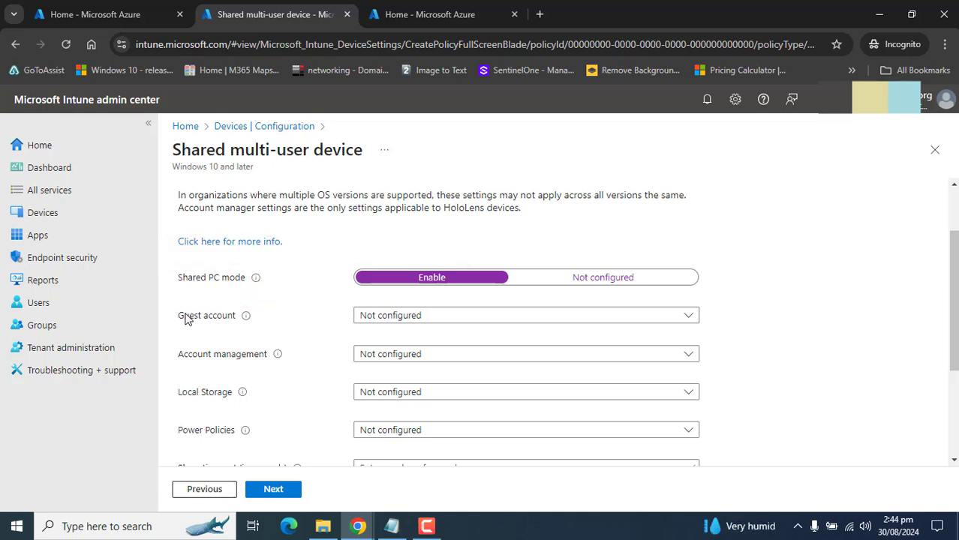
pyautogui.click(625, 315)
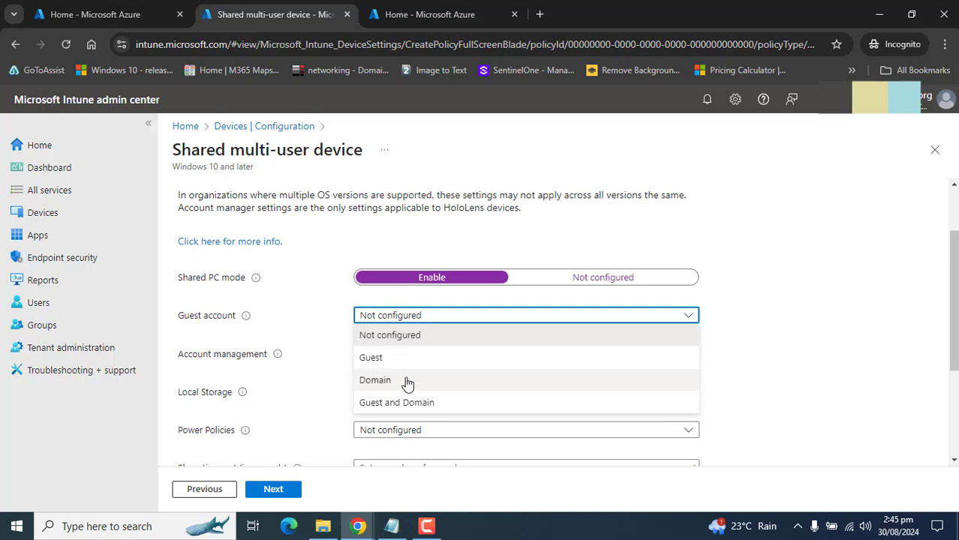
pyautogui.click(405, 379)
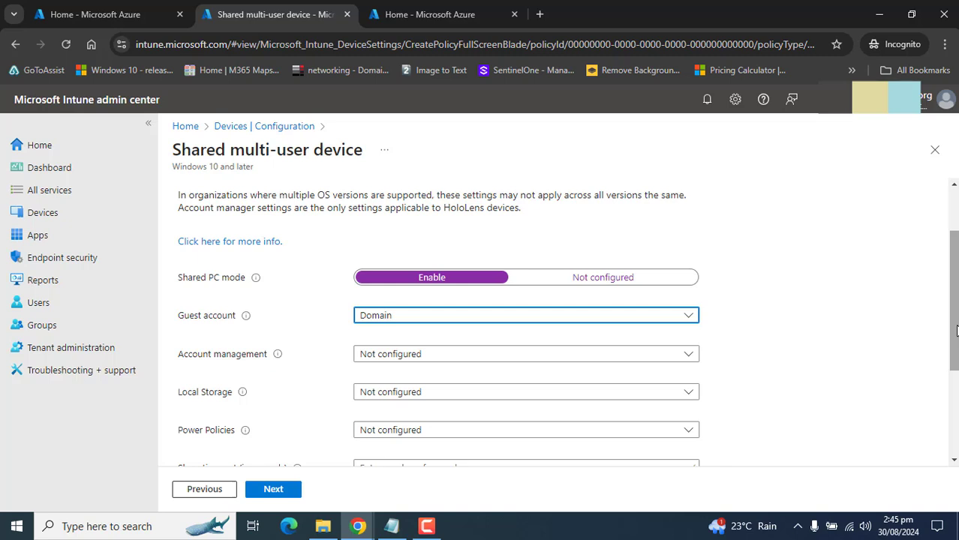
pyautogui.click(537, 317)
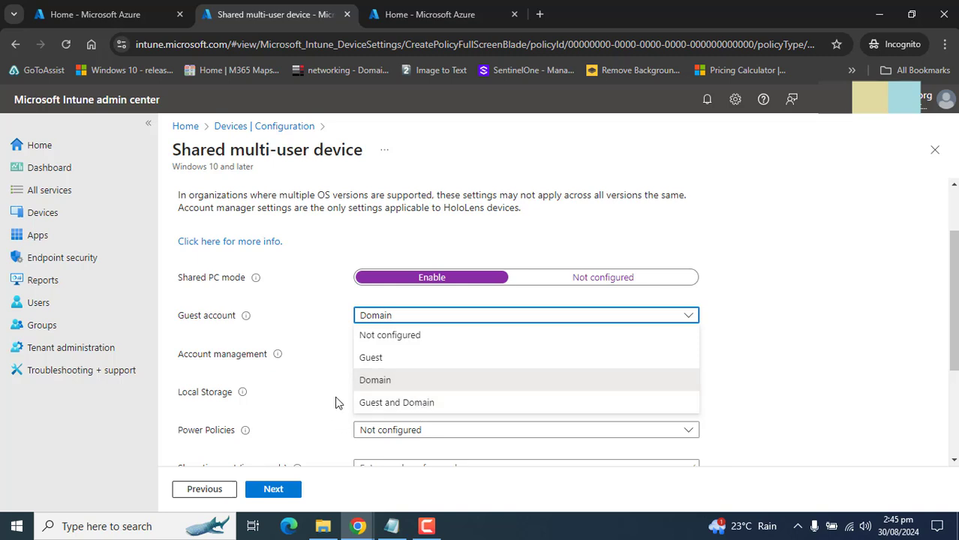
pyautogui.click(306, 372)
pyautogui.click(391, 317)
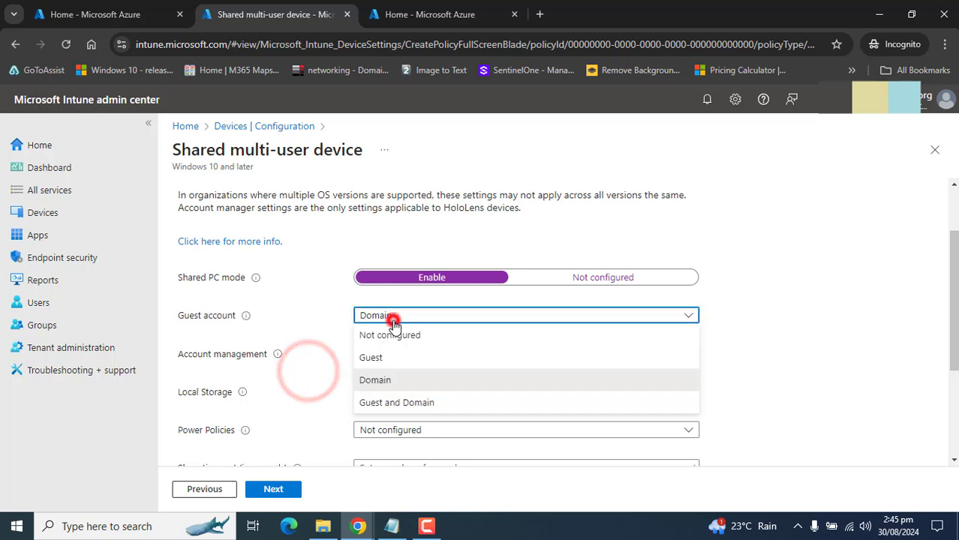
pyautogui.click(377, 380)
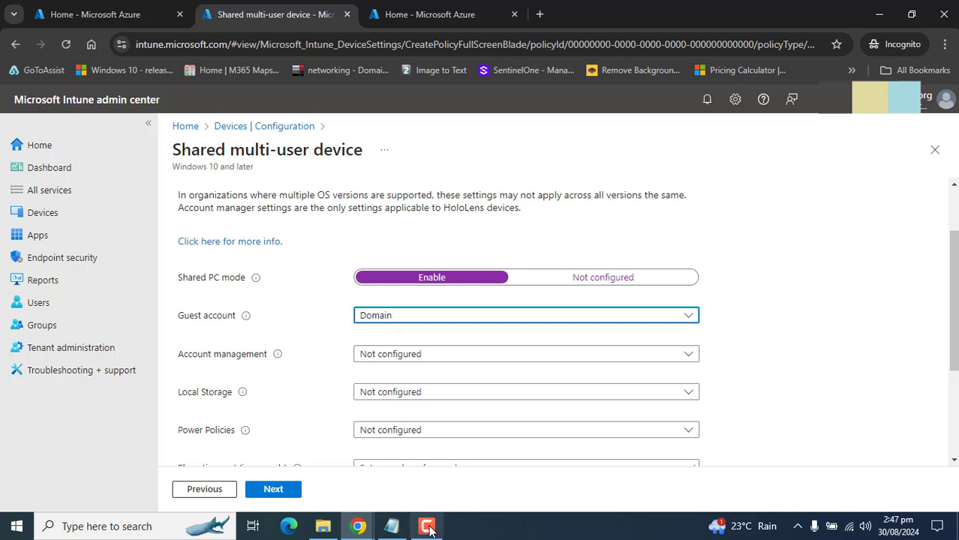
pyautogui.click(585, 356)
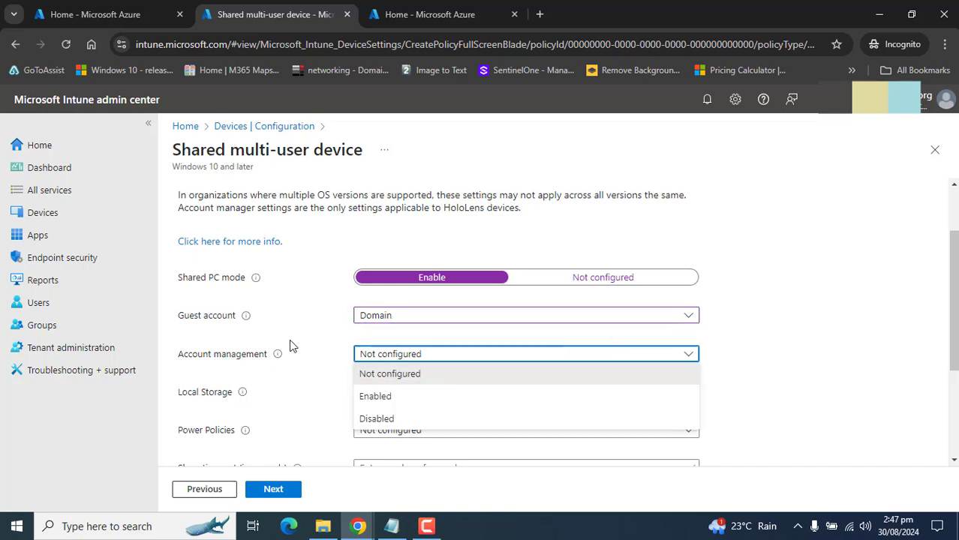
pyautogui.click(375, 395)
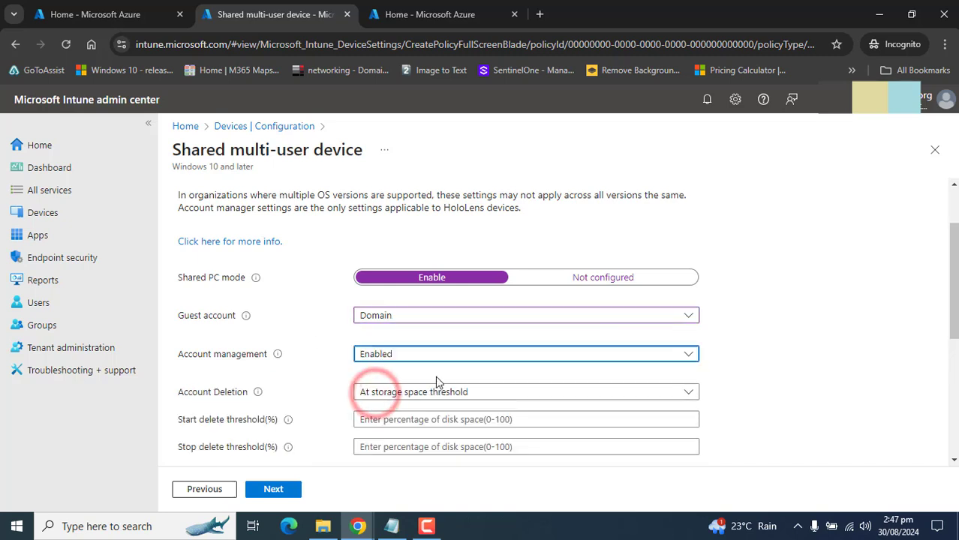
pyautogui.moveTo(951, 300); pyautogui.dragTo(951, 327)
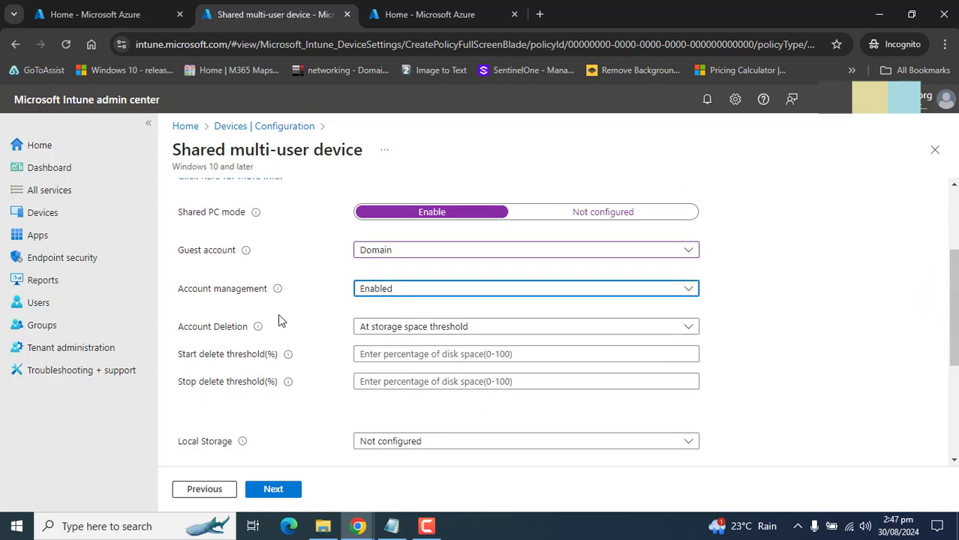
pyautogui.click(441, 330)
pyautogui.click(443, 332)
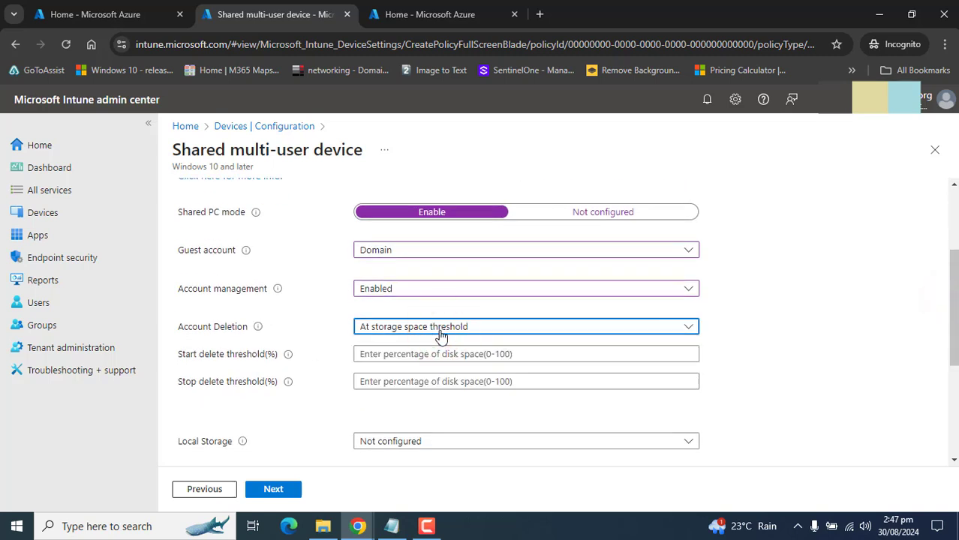
pyautogui.doubleClick(182, 355)
pyautogui.moveTo(201, 363); pyautogui.dragTo(370, 368)
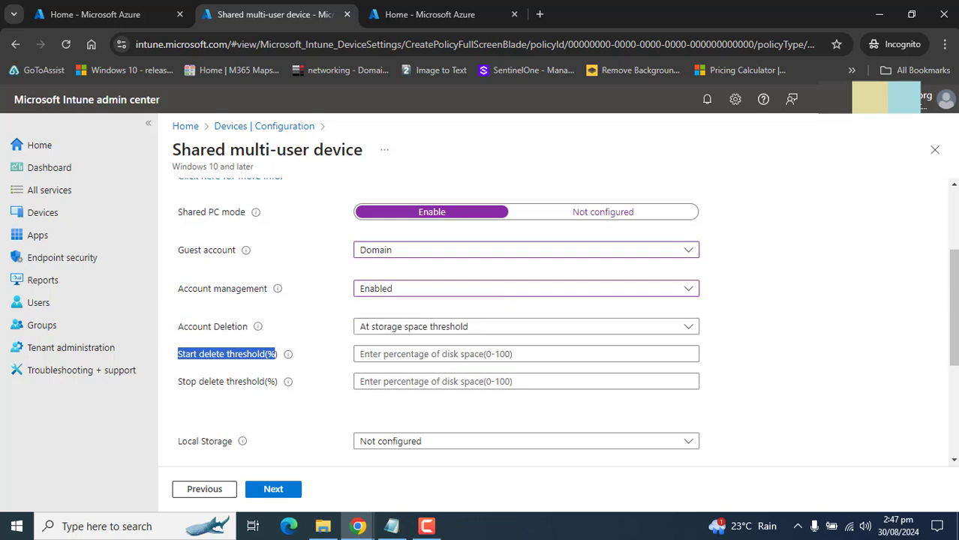
pyautogui.scroll(-1, 953, 328)
pyautogui.scroll(-1, 952, 327)
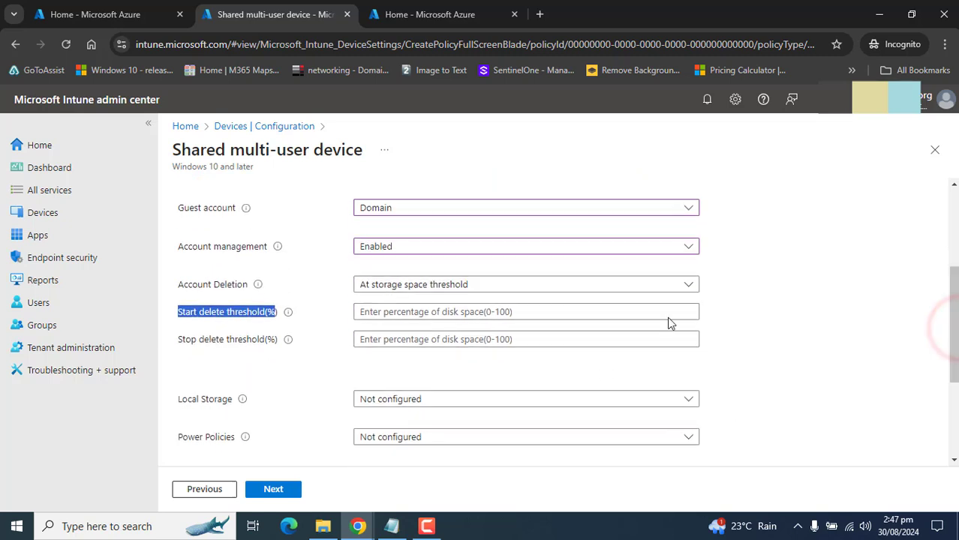
pyautogui.click(314, 364)
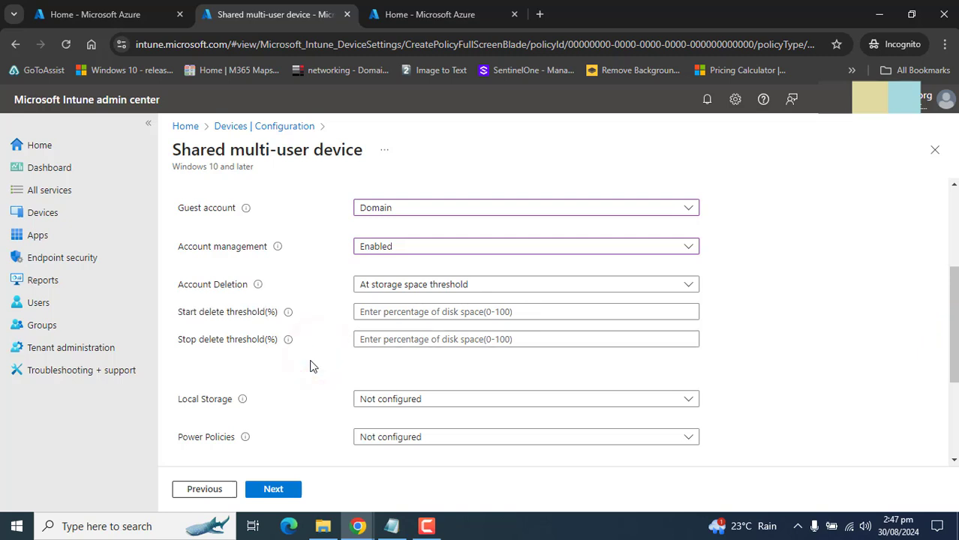
pyautogui.click(484, 286)
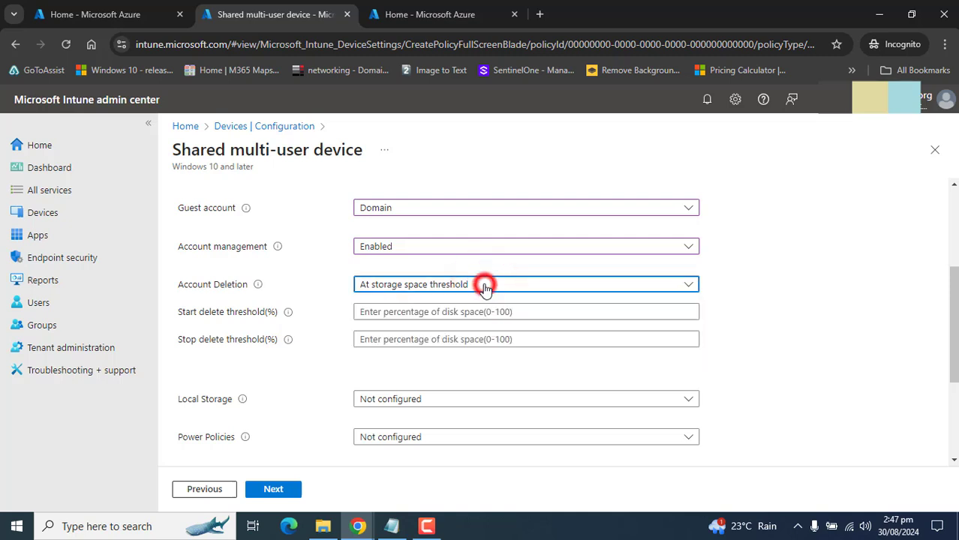
pyautogui.click(484, 287)
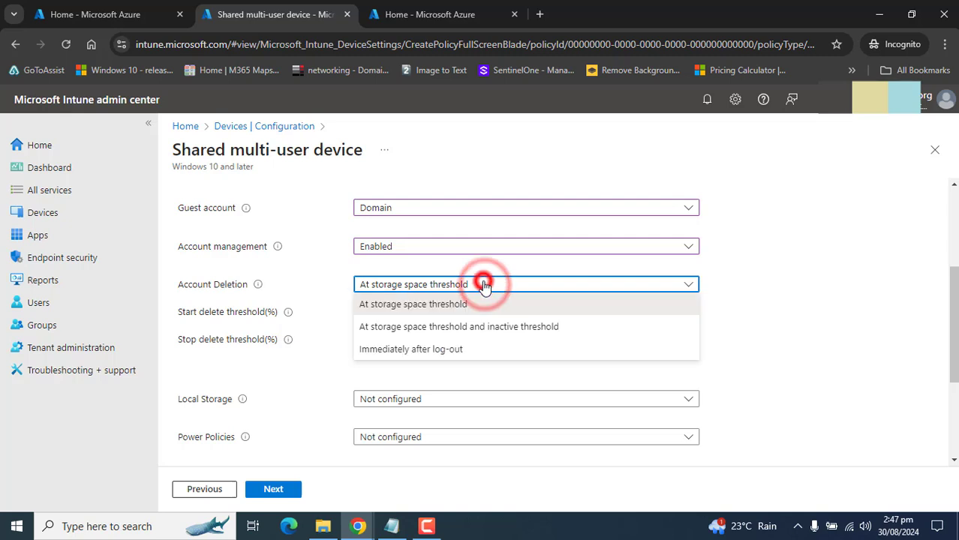
pyautogui.click(503, 330)
pyautogui.click(417, 248)
pyautogui.click(414, 267)
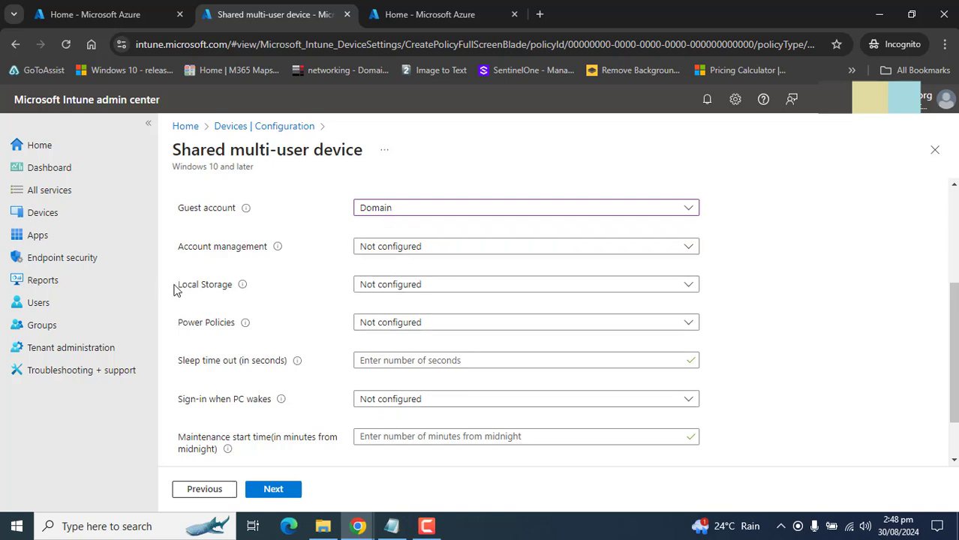
# Set Local Storage to Disabled, leaving Guest account as Domain.
pyautogui.moveTo(174, 285); pyautogui.dragTo(237, 294)
pyautogui.click(762, 276)
pyautogui.click(683, 285)
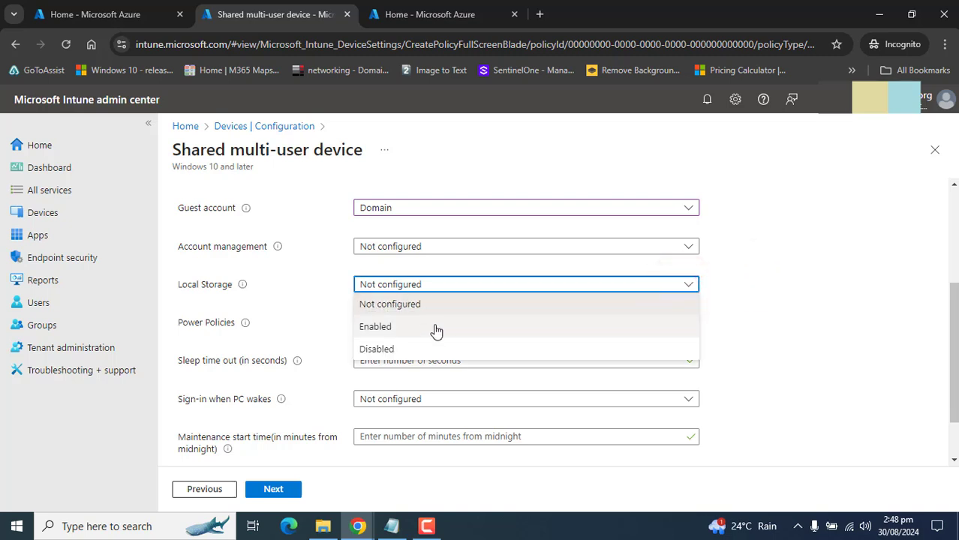
pyautogui.click(436, 327)
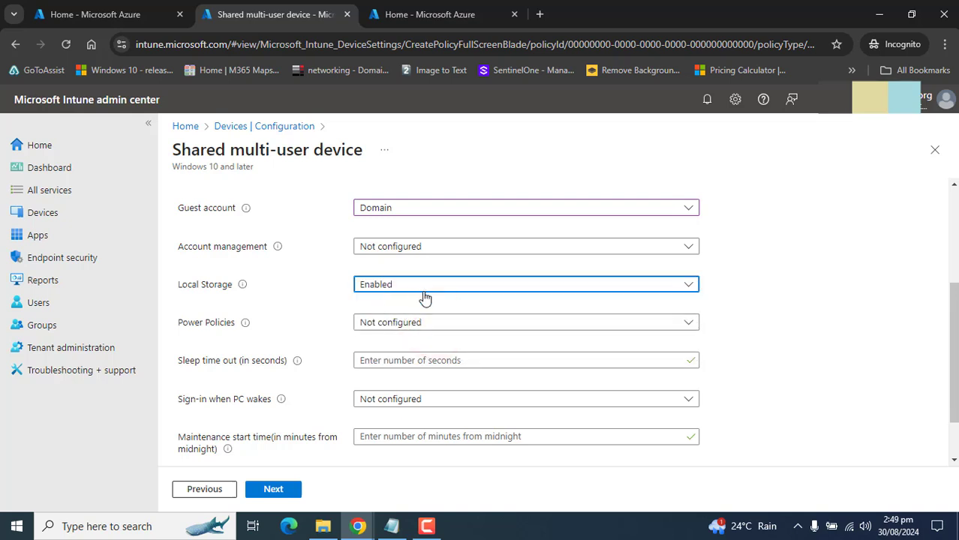
pyautogui.click(422, 291)
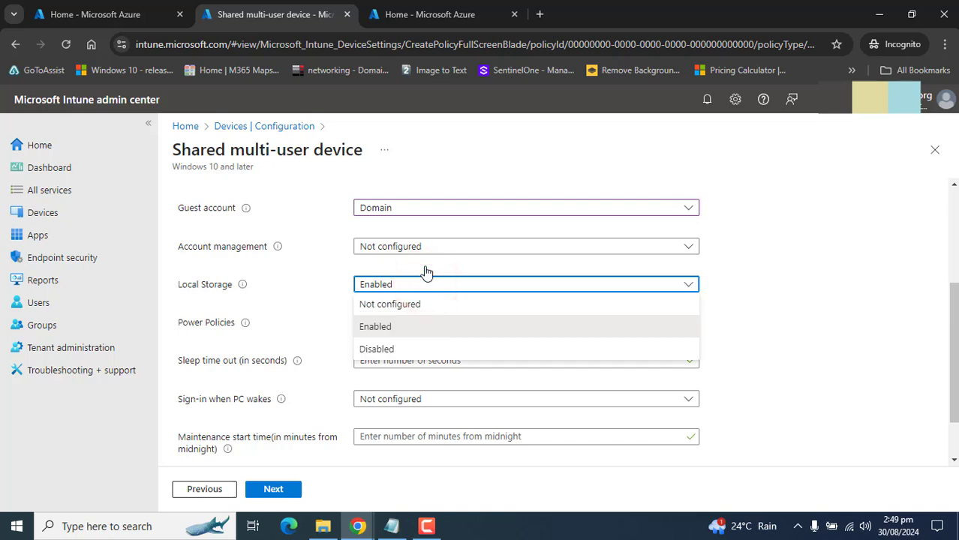
pyautogui.click(405, 351)
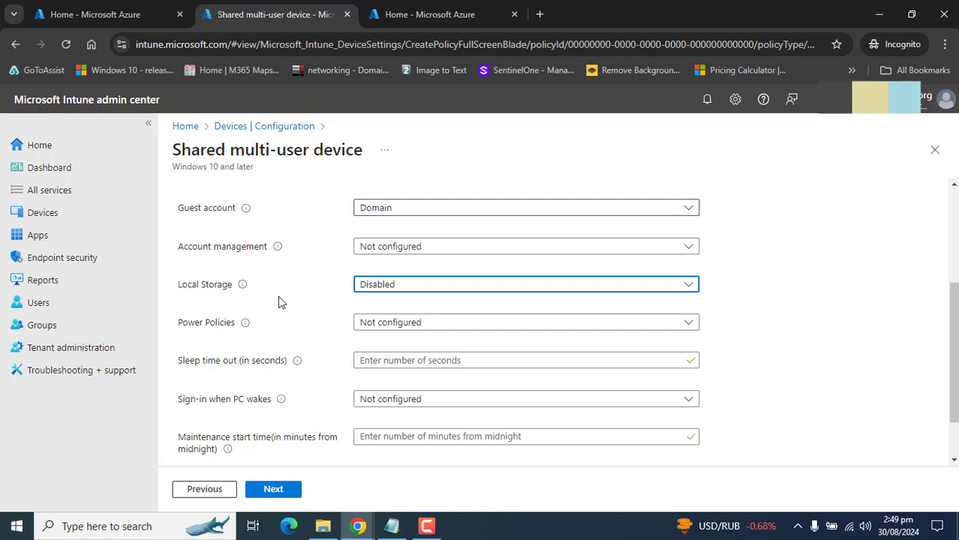
pyautogui.moveTo(240, 288)
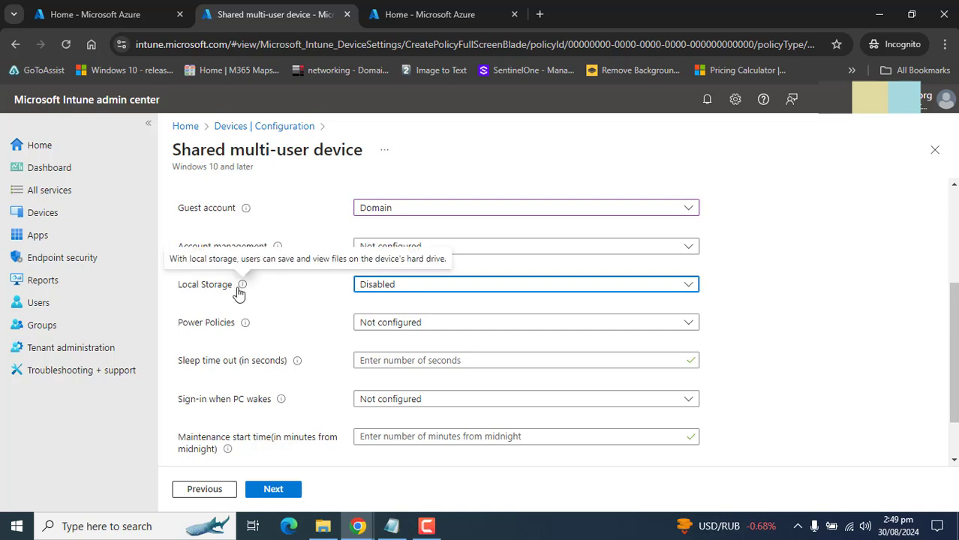
pyautogui.click(375, 285)
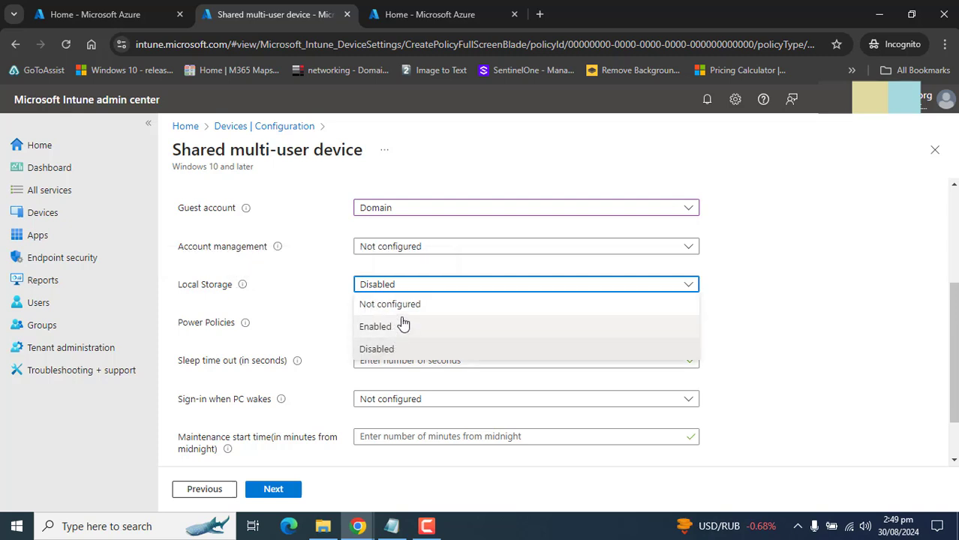
pyautogui.click(300, 307)
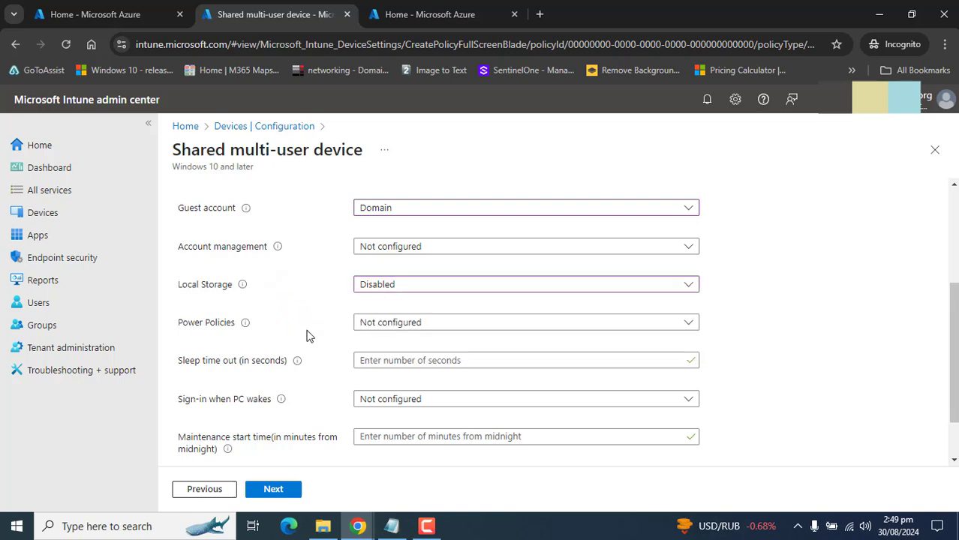
# Choose Disabled in the Power Policies dropdown.
pyautogui.moveTo(179, 327); pyautogui.dragTo(239, 331)
pyautogui.click(334, 349)
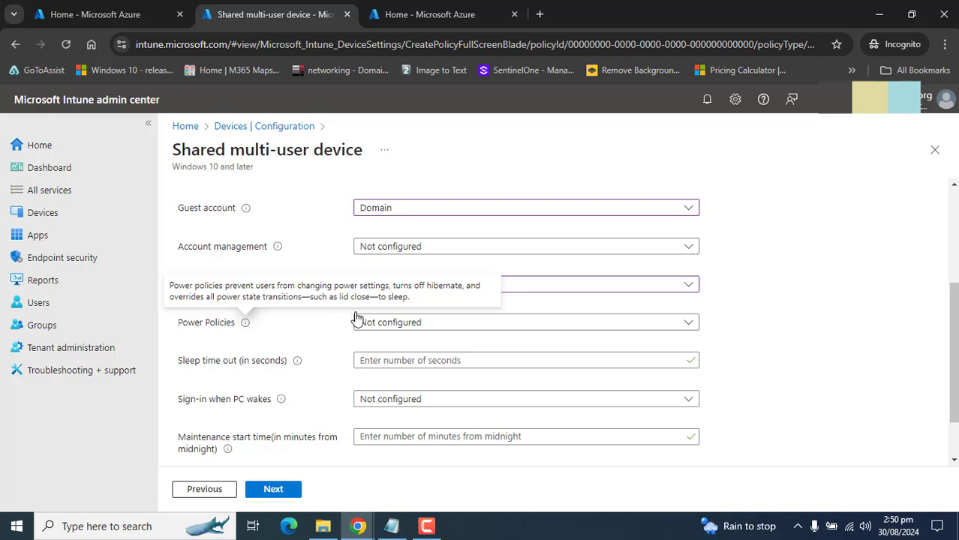
pyautogui.click(297, 322)
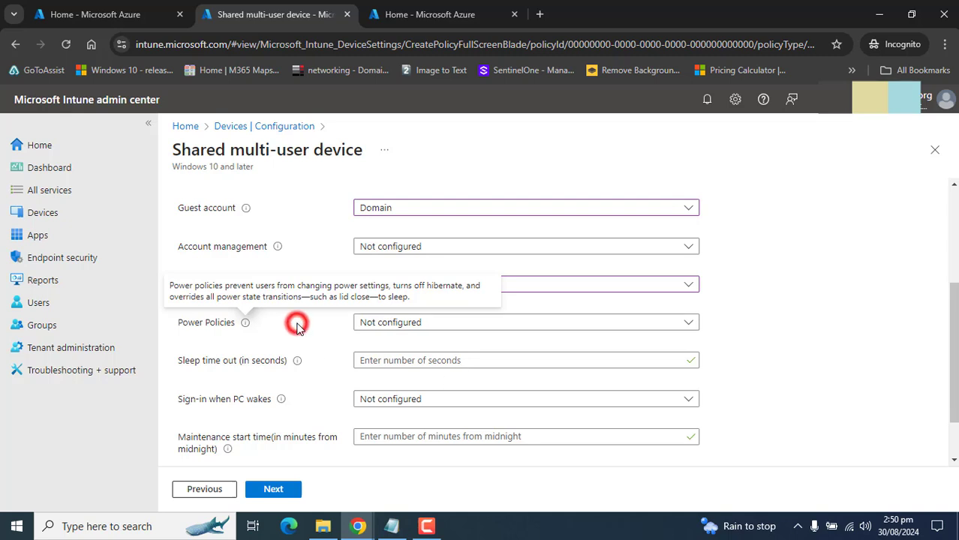
pyautogui.click(565, 324)
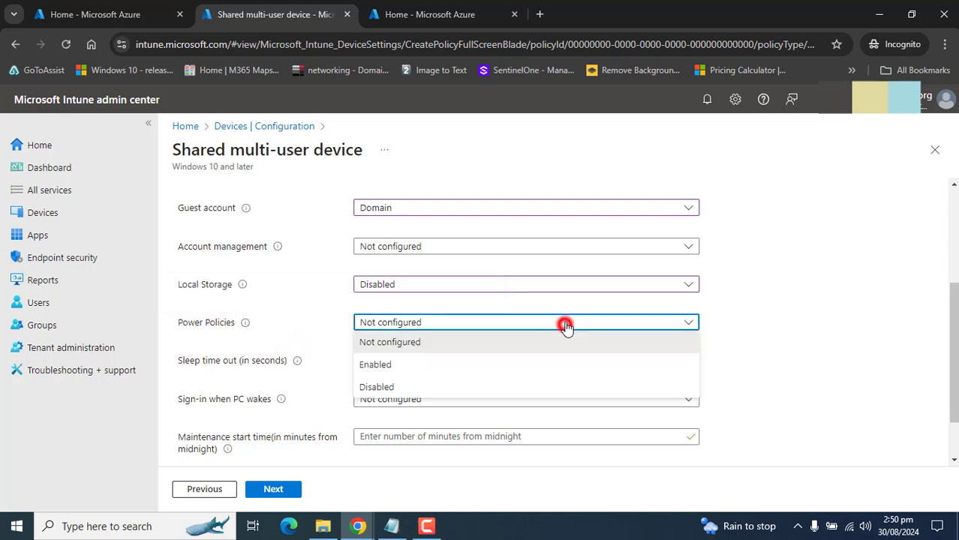
pyautogui.click(376, 389)
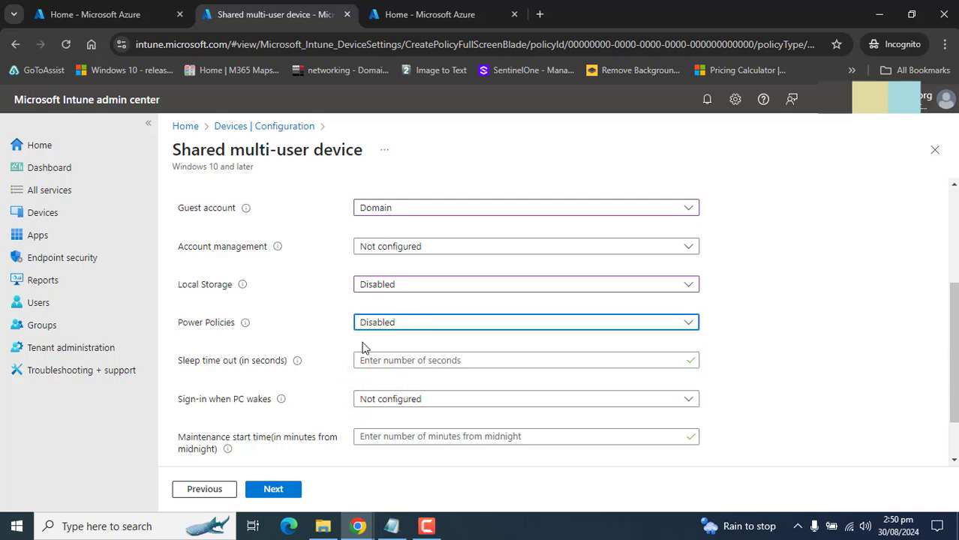
pyautogui.moveTo(949, 314); pyautogui.dragTo(597, 330)
# Enter 200 in the Sleep time out (in seconds) field and commit it.
pyautogui.click(597, 331)
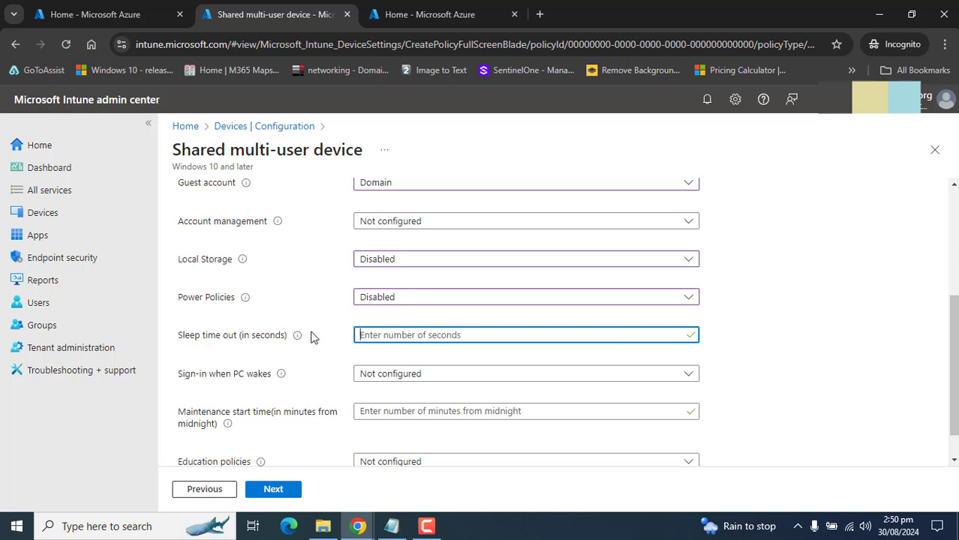
pyautogui.moveTo(299, 335)
pyautogui.click(310, 338)
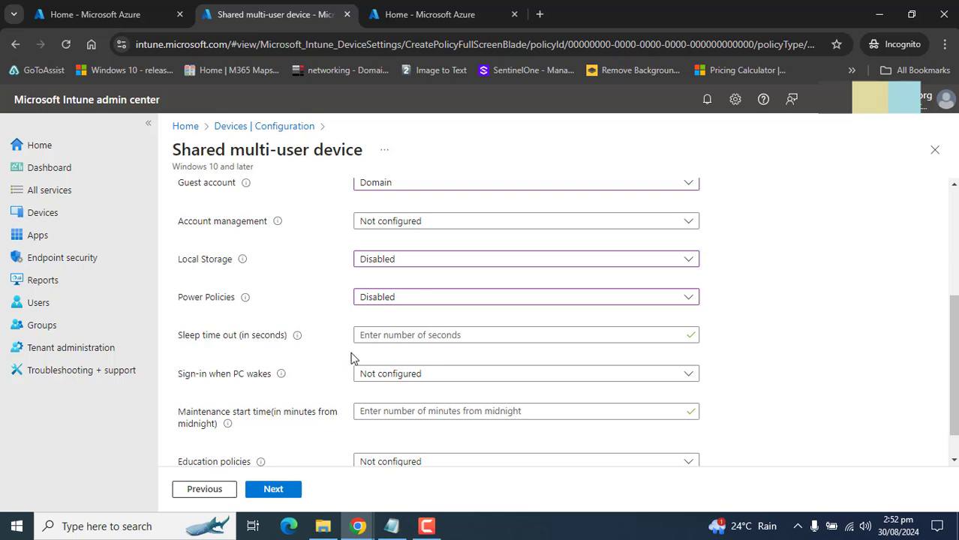
pyautogui.click(385, 330)
pyautogui.write('0')
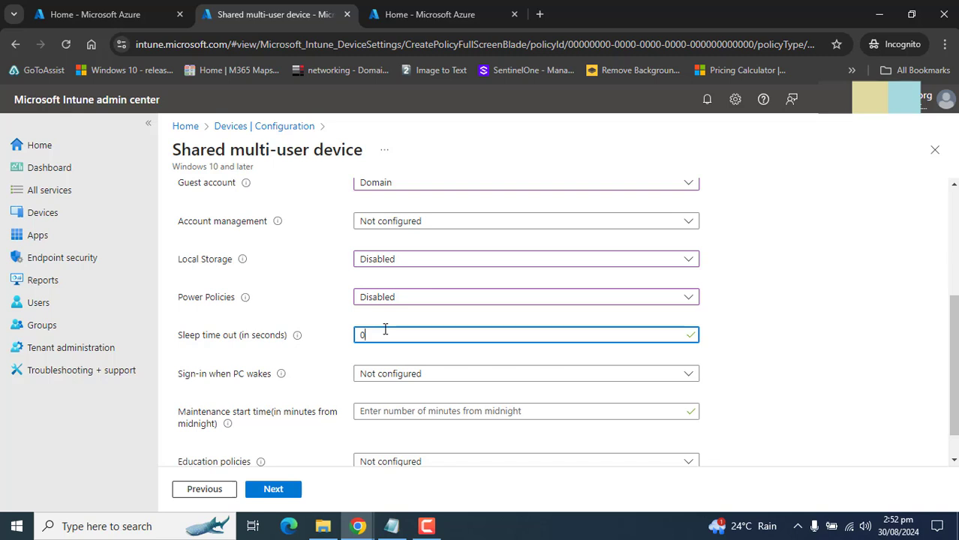
pyautogui.press('BackSpace')
pyautogui.click(322, 366)
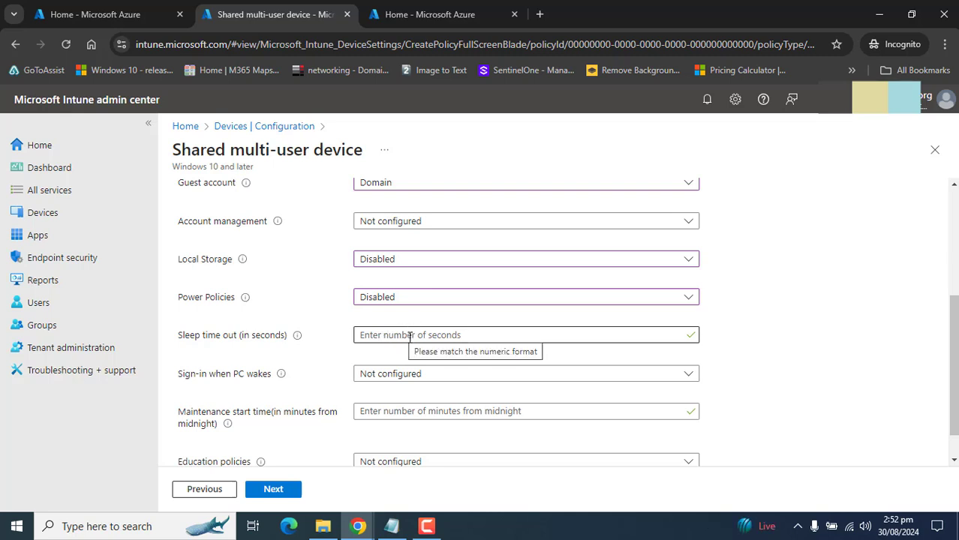
pyautogui.click(378, 353)
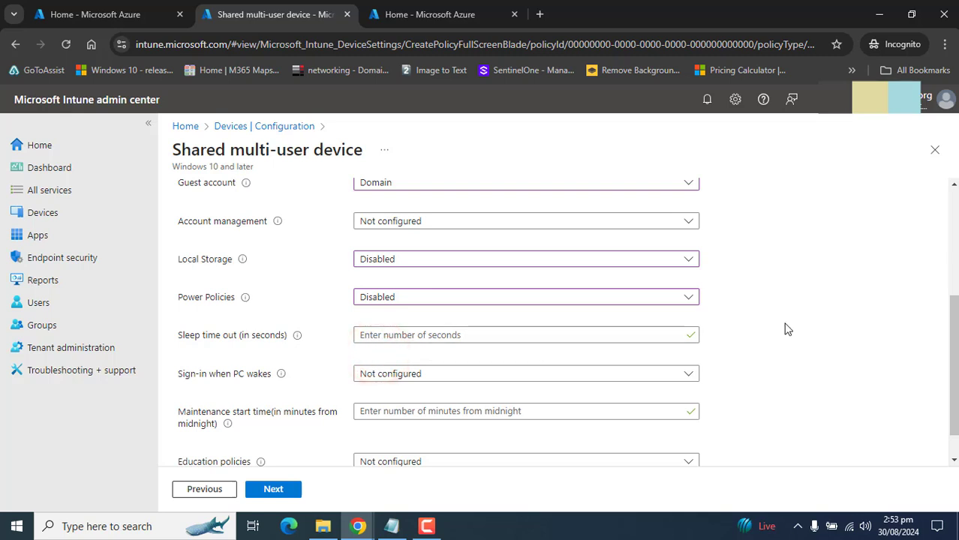
pyautogui.click(411, 338)
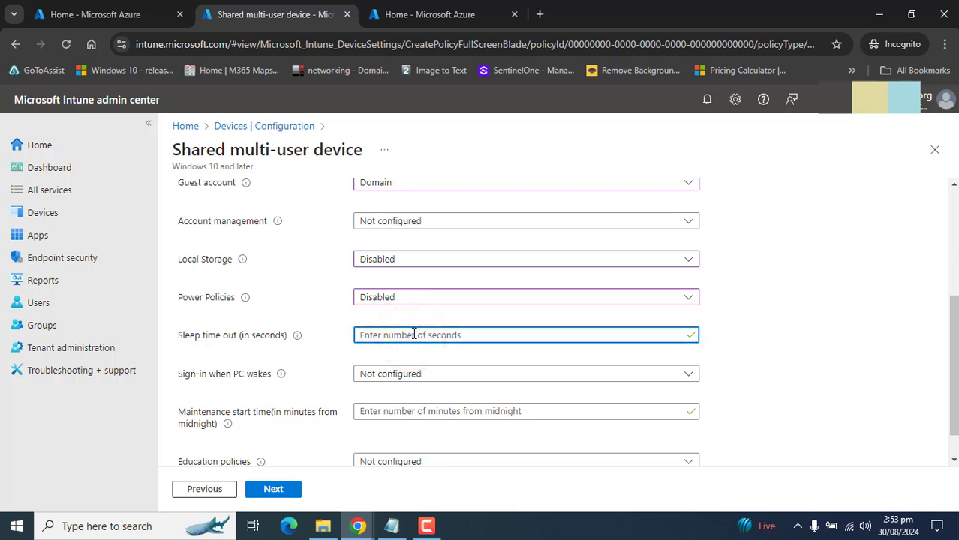
pyautogui.write('200')
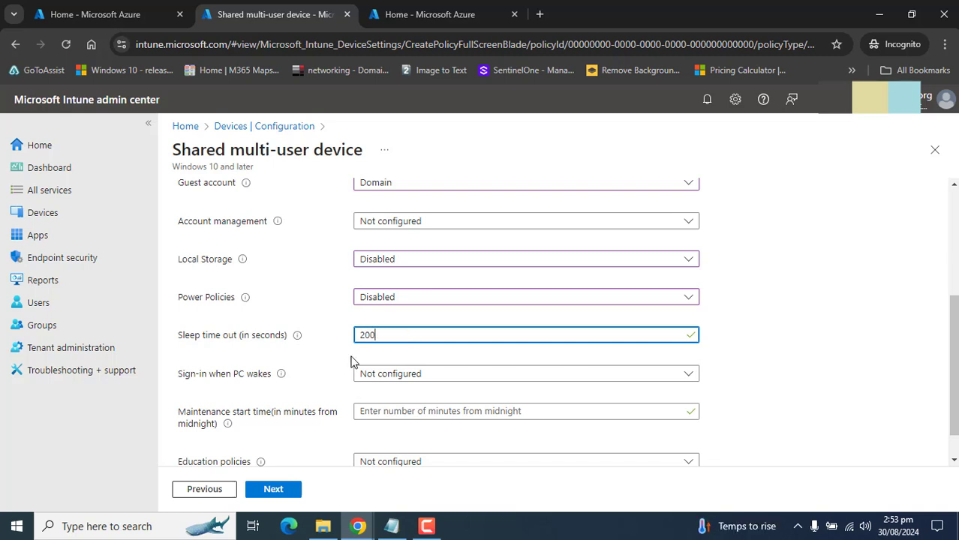
pyautogui.click(339, 376)
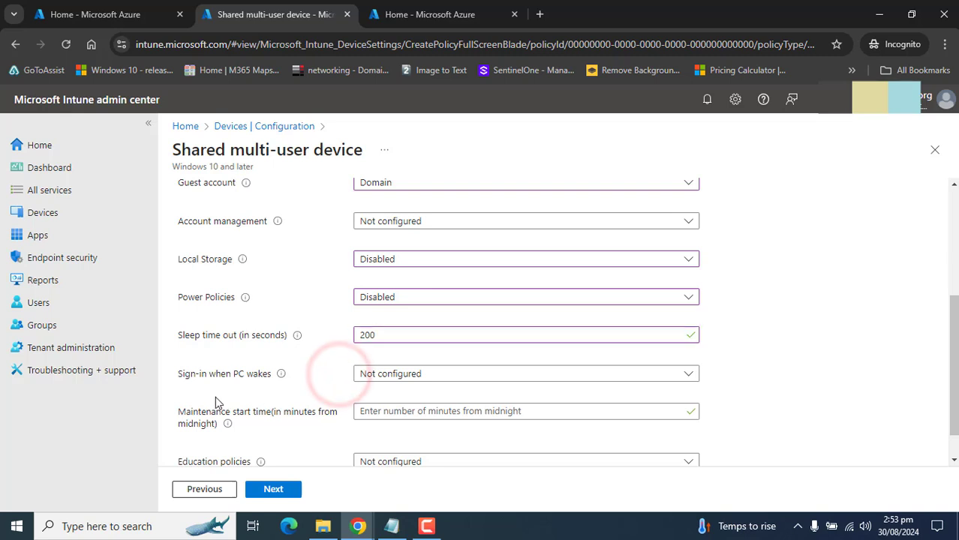
# Choose Enabled in the Sign-in when PC wakes dropdown.
pyautogui.moveTo(187, 377); pyautogui.dragTo(257, 392)
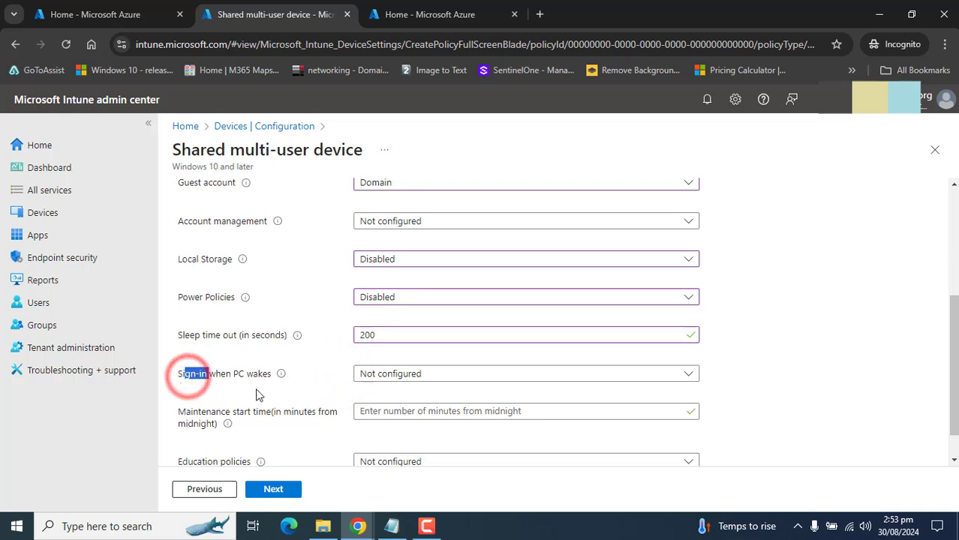
pyautogui.click(465, 373)
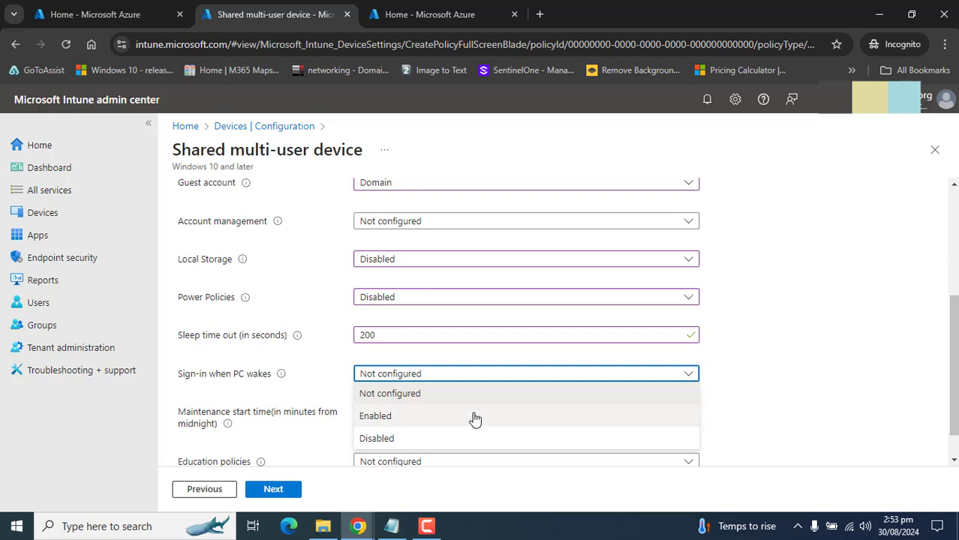
pyautogui.click(472, 415)
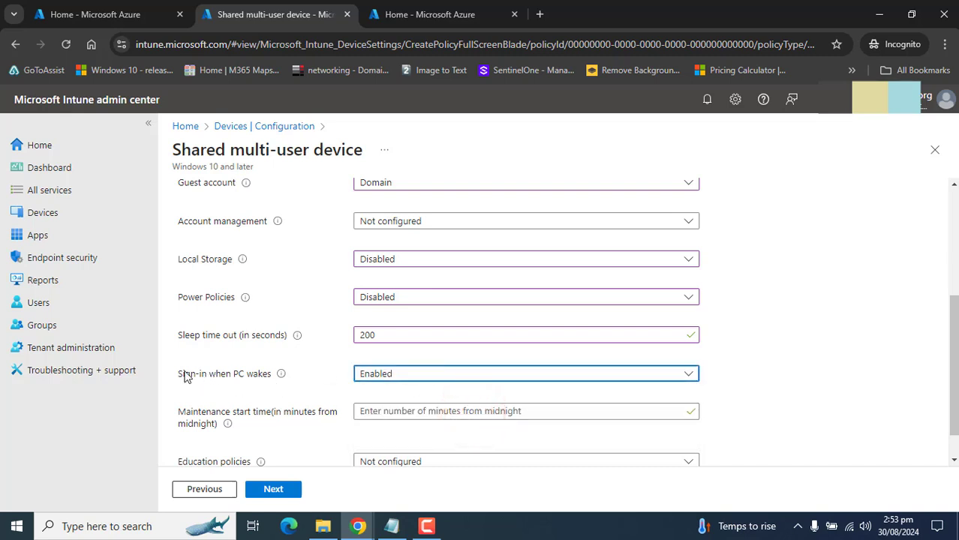
pyautogui.moveTo(180, 379); pyautogui.dragTo(291, 401)
pyautogui.click(310, 390)
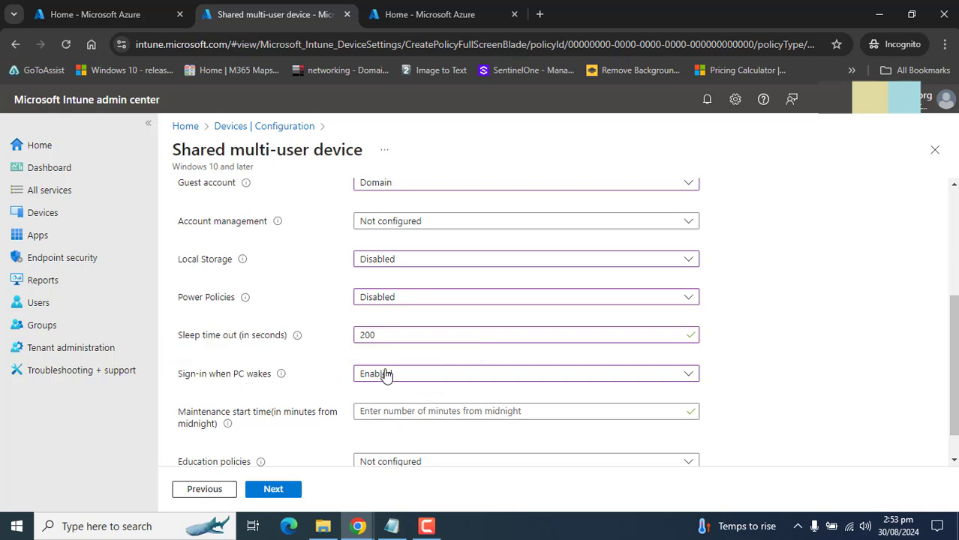
# Enter 120 in the Maintenance start time (in minutes from midnight) field.
pyautogui.scroll(-1, 169, 321)
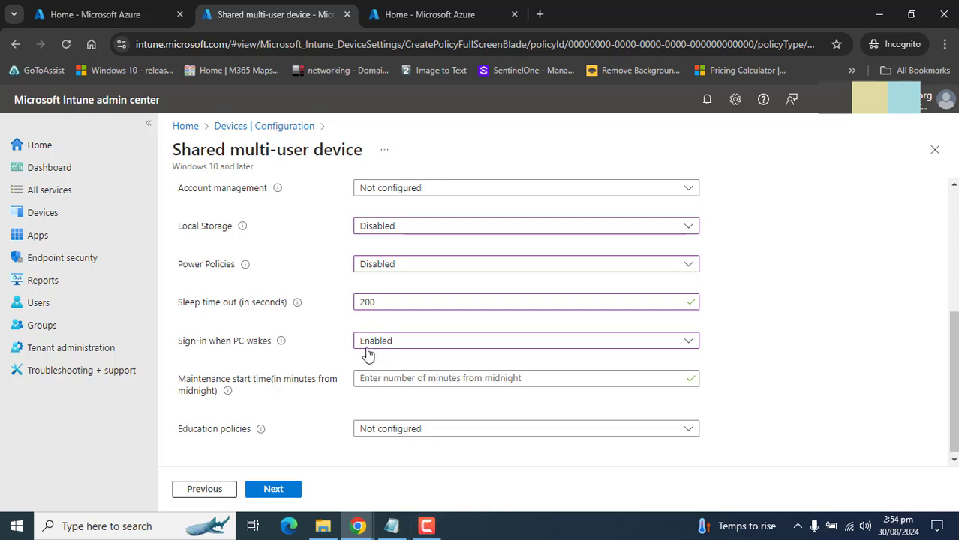
pyautogui.click(253, 387)
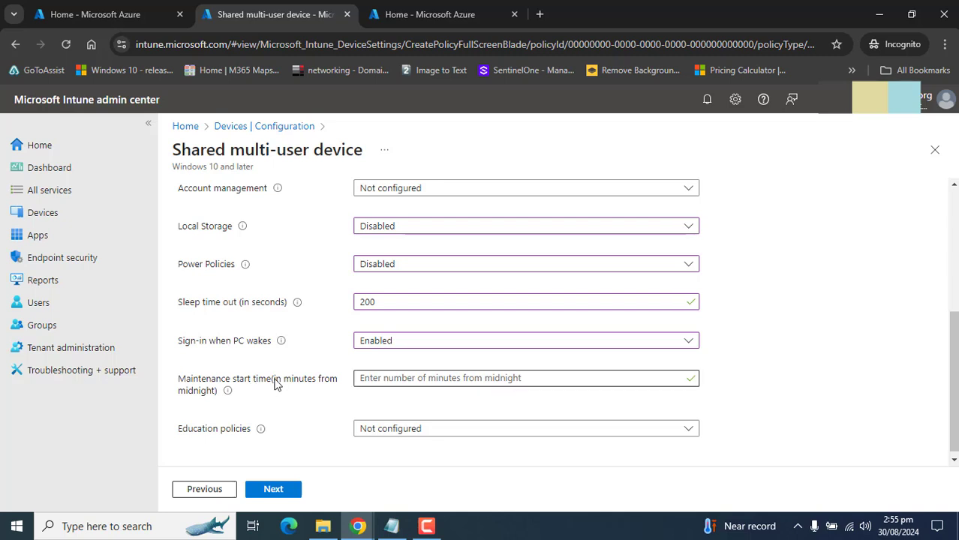
pyautogui.moveTo(275, 381); pyautogui.dragTo(273, 380)
pyautogui.click(256, 380)
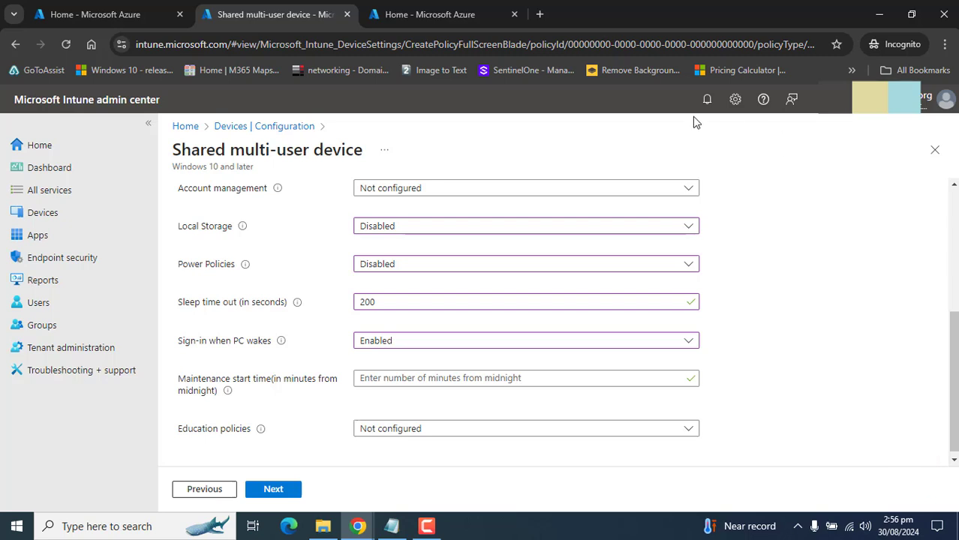
pyautogui.press('F9')
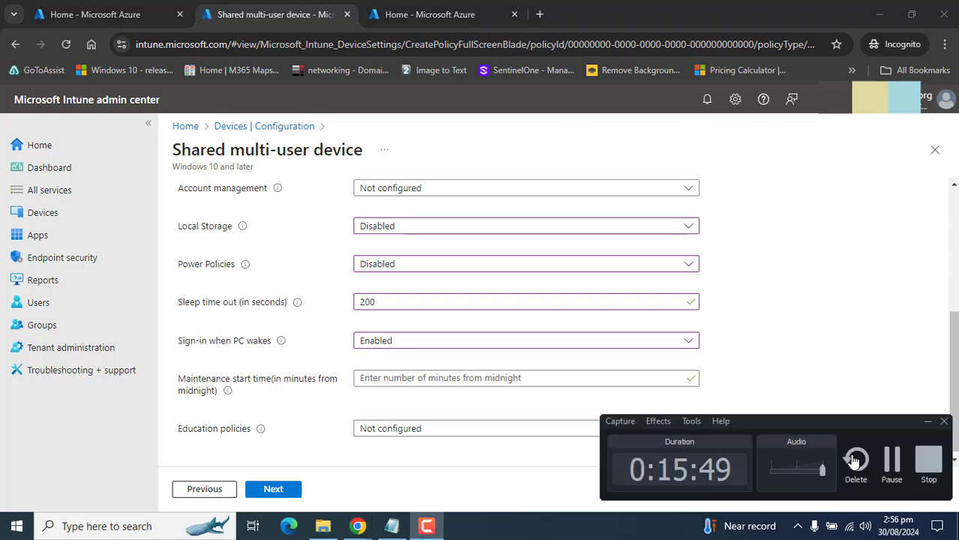
pyautogui.click(891, 461)
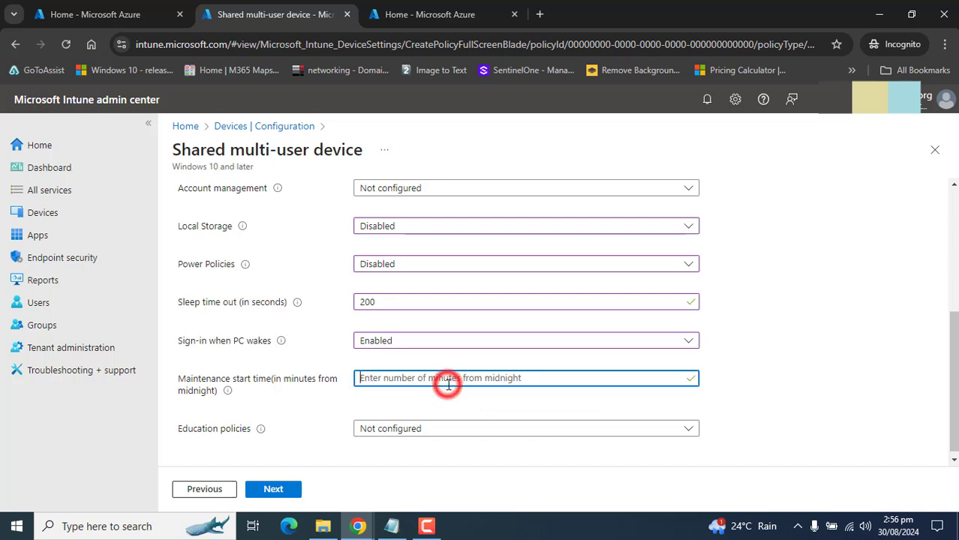
pyautogui.write('60')
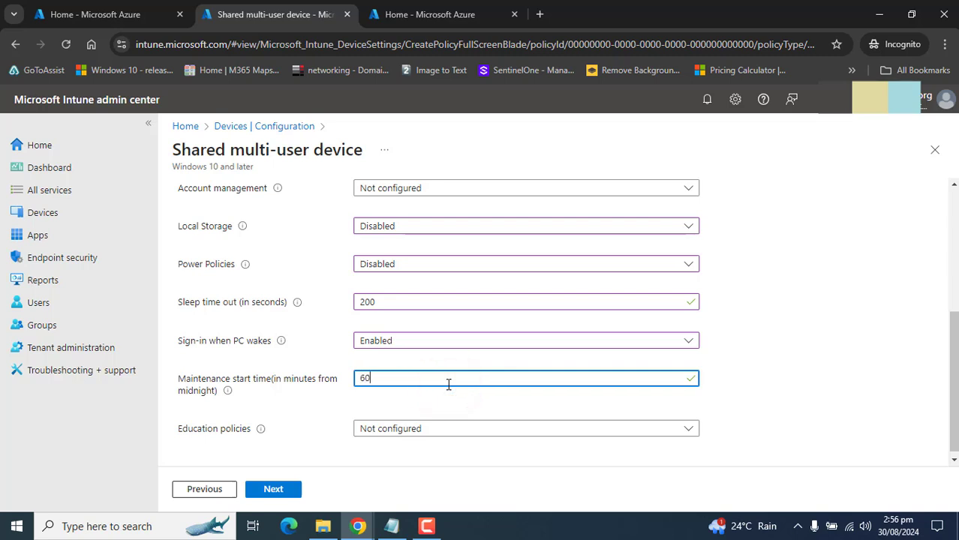
pyautogui.press('BackSpace')
pyautogui.write('12')
# Review the remaining configuration settings, leaving Education policies as Not configured.
pyautogui.scroll(-1, 945, 401)
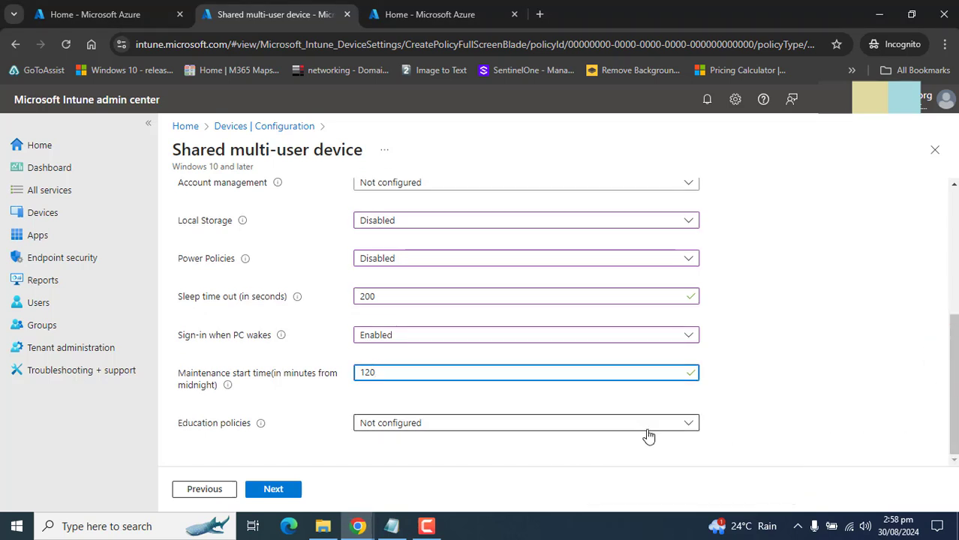
pyautogui.moveTo(180, 424); pyautogui.dragTo(233, 435)
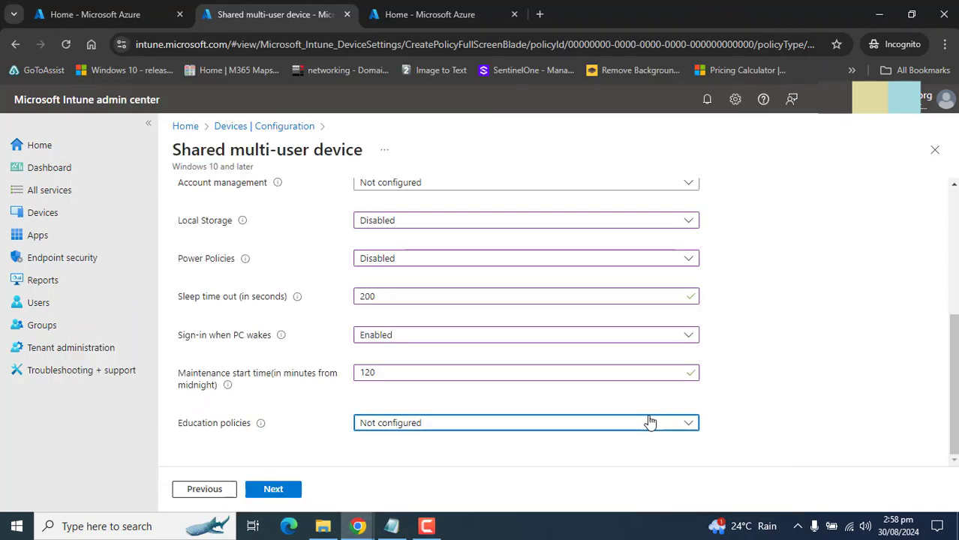
pyautogui.click(426, 526)
pyautogui.click(888, 456)
pyautogui.scroll(3, 948, 360)
pyautogui.scroll(-2, 948, 360)
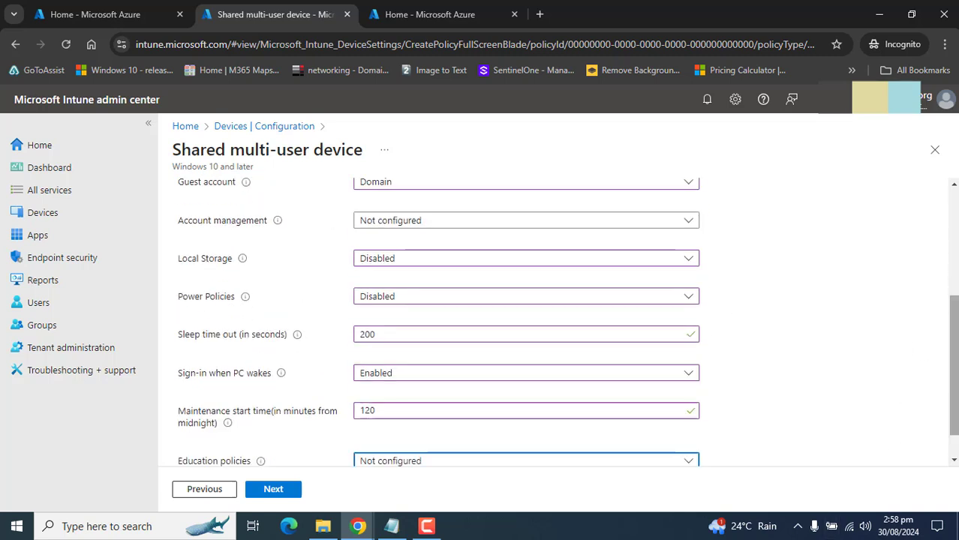
pyautogui.scroll(-1, 948, 360)
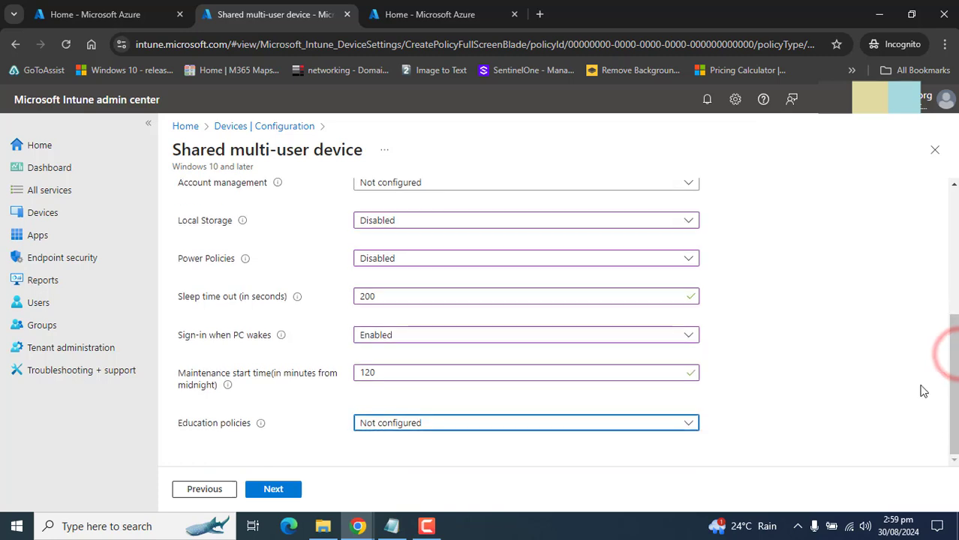
pyautogui.scroll(5, 948, 375)
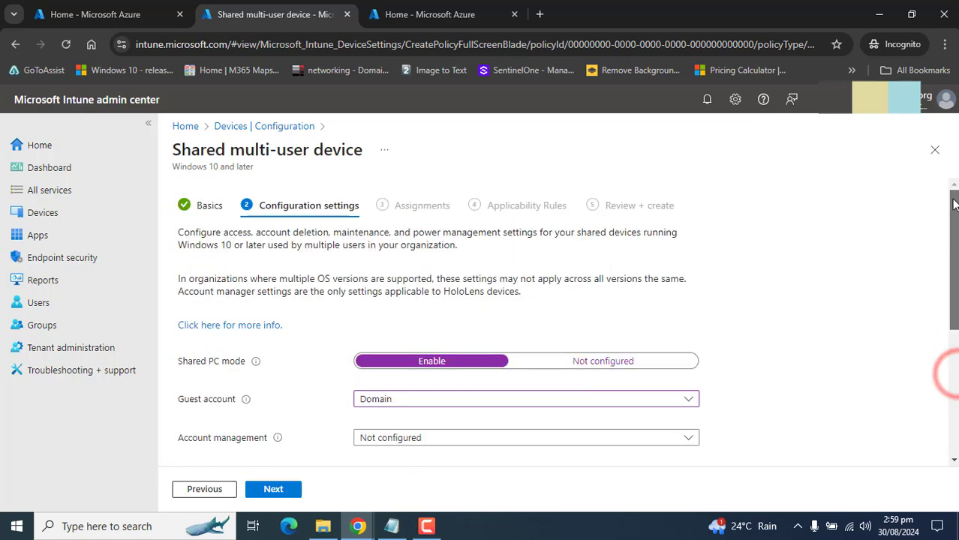
pyautogui.moveTo(949, 253); pyautogui.dragTo(933, 413)
# Search the groups for 'test' and add Test Shared-Clients as an included group.
pyautogui.click(276, 489)
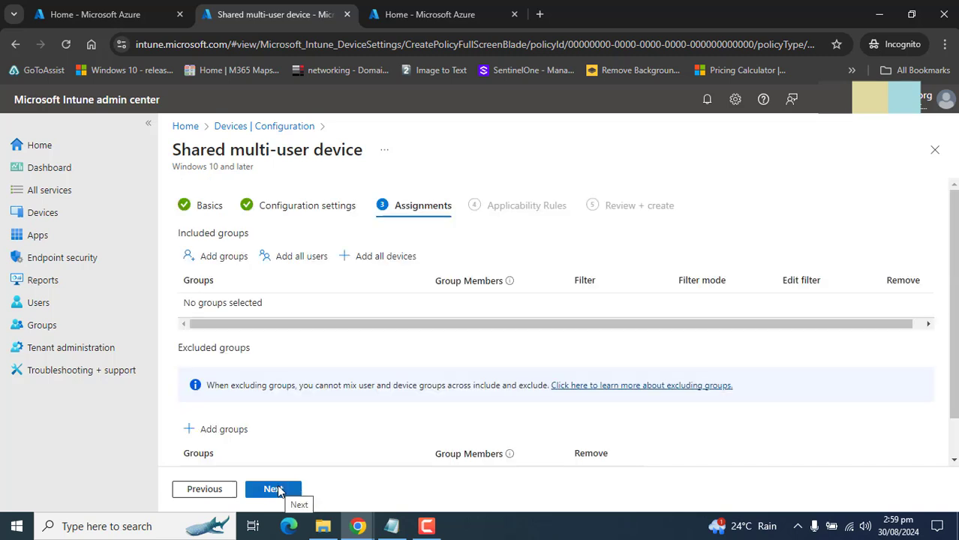
pyautogui.click(243, 260)
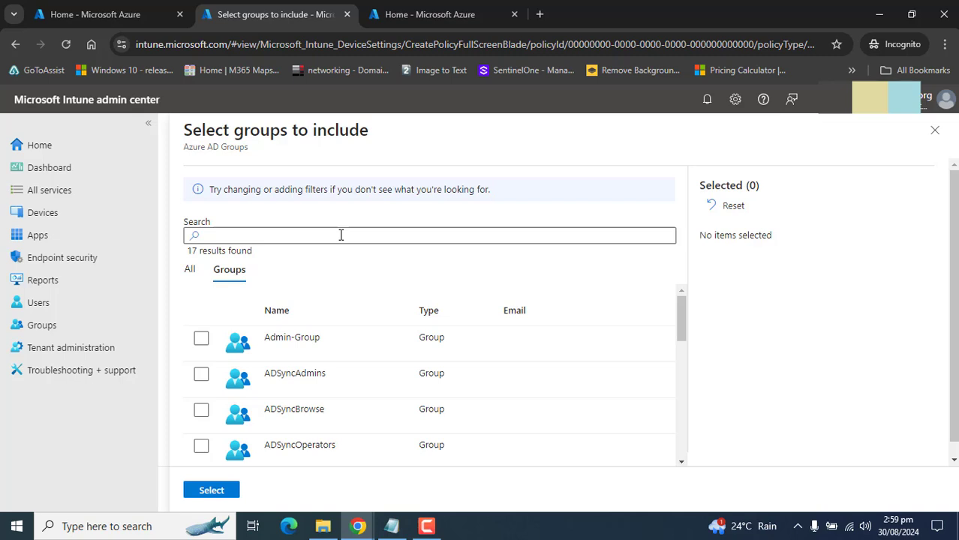
pyautogui.click(341, 235)
pyautogui.write('test')
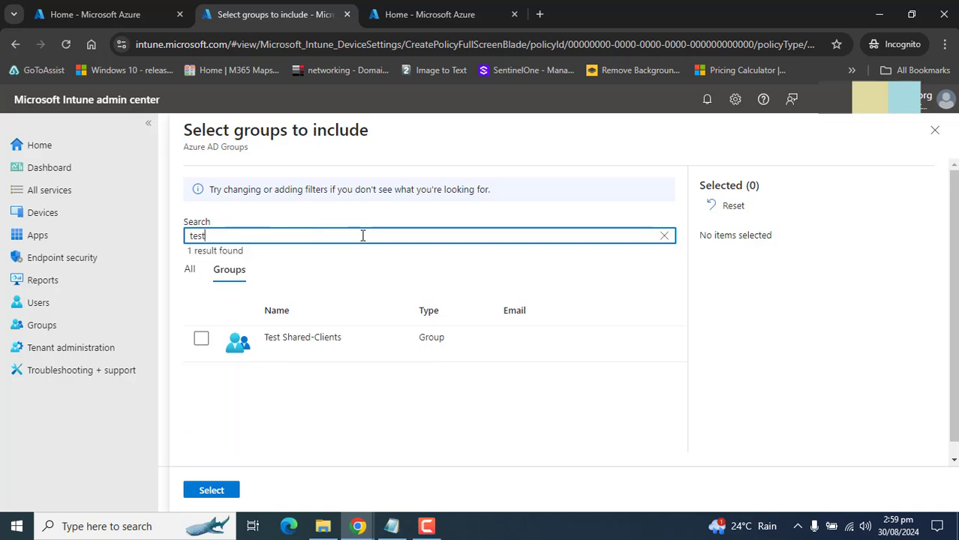
pyautogui.moveTo(260, 337); pyautogui.dragTo(342, 340)
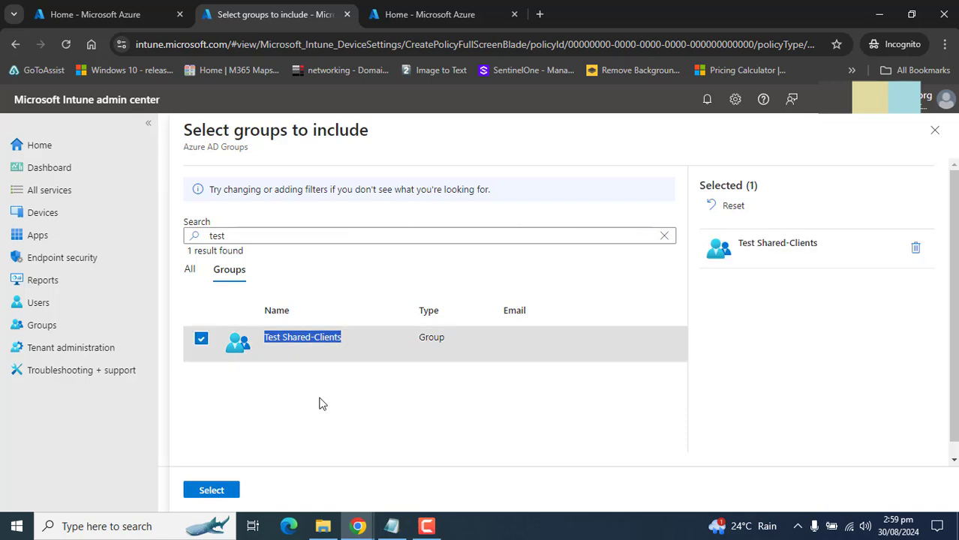
pyautogui.click(319, 402)
pyautogui.tripleClick(344, 337)
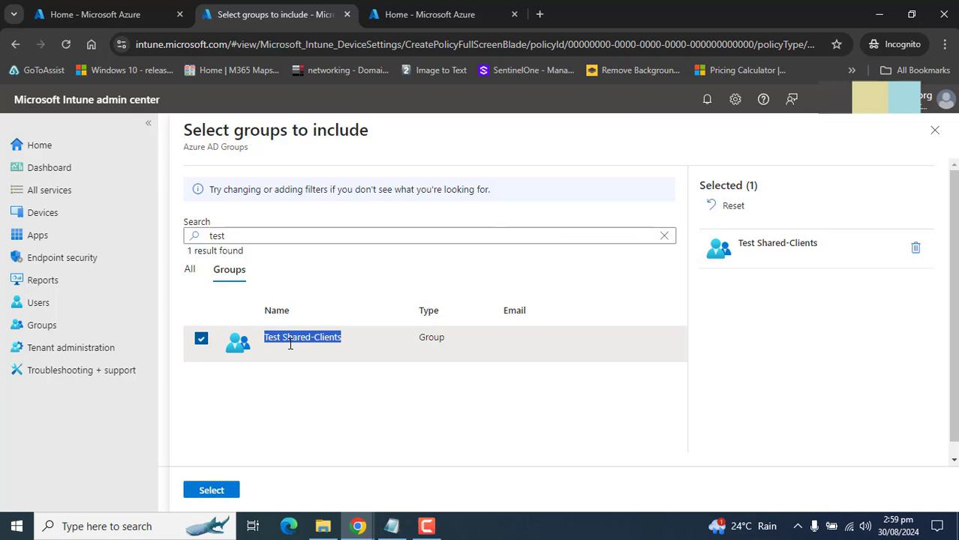
pyautogui.click(210, 491)
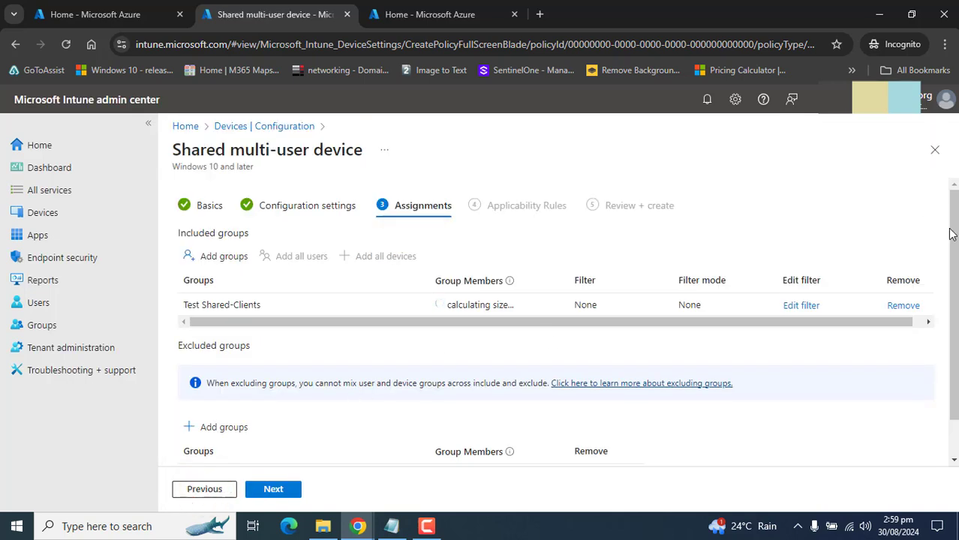
# Check the included Test Shared-Clients group (1 device, 0 users) and the excluded groups note.
pyautogui.moveTo(950, 228); pyautogui.dragTo(950, 259)
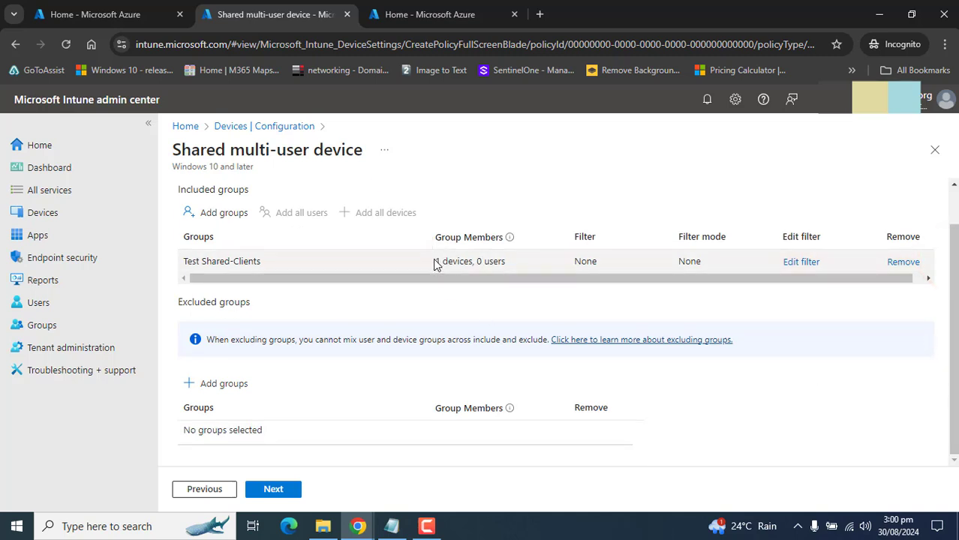
pyautogui.moveTo(436, 261); pyautogui.dragTo(523, 272)
pyautogui.moveTo(882, 278); pyautogui.dragTo(891, 278)
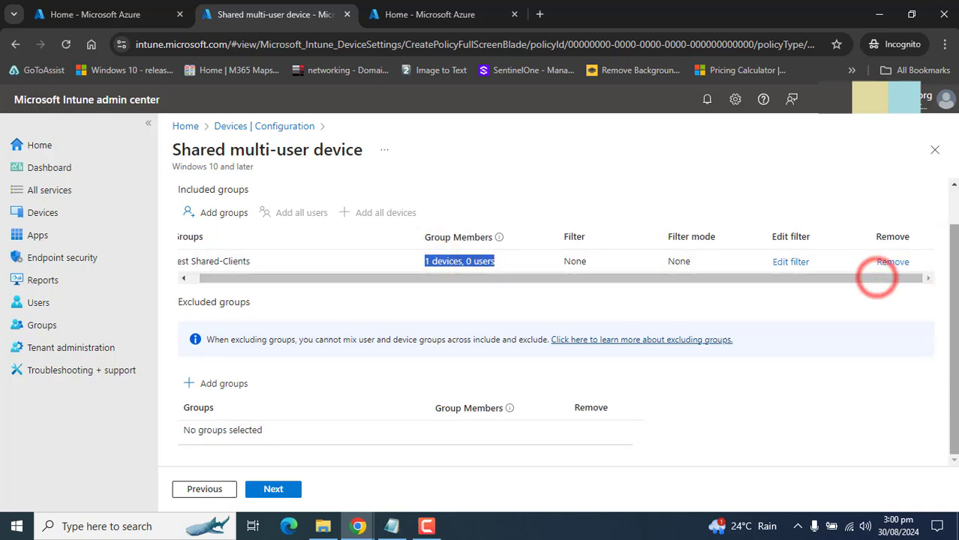
pyautogui.click(941, 290)
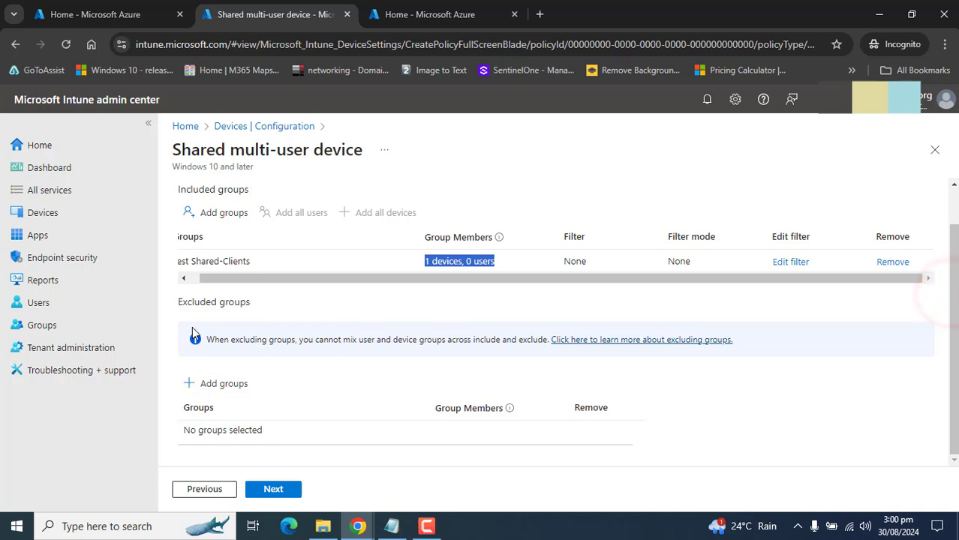
pyautogui.moveTo(177, 302); pyautogui.dragTo(310, 388)
pyautogui.click(711, 437)
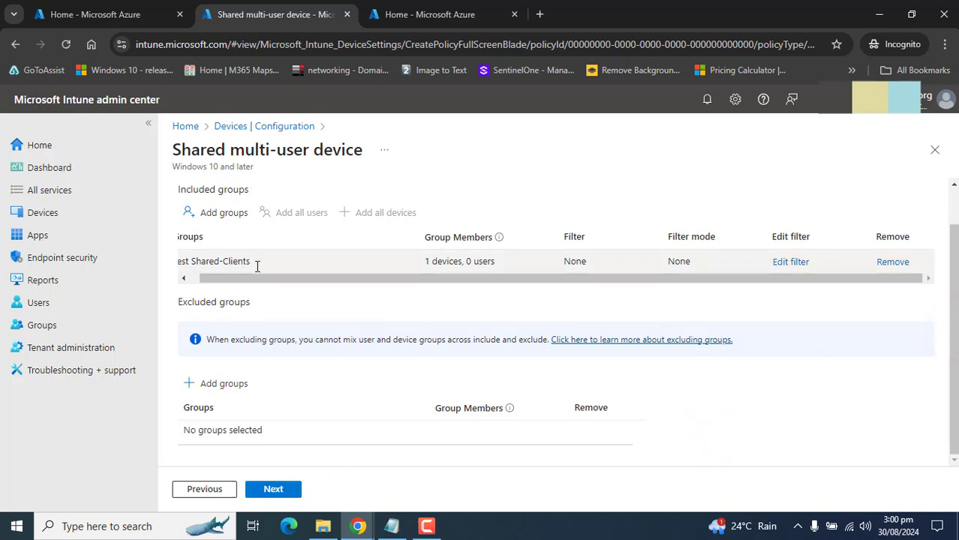
pyautogui.moveTo(258, 265); pyautogui.dragTo(197, 268)
# Browse the Rule and Property options such as OS edition, add no rule, and continue.
pyautogui.click(273, 488)
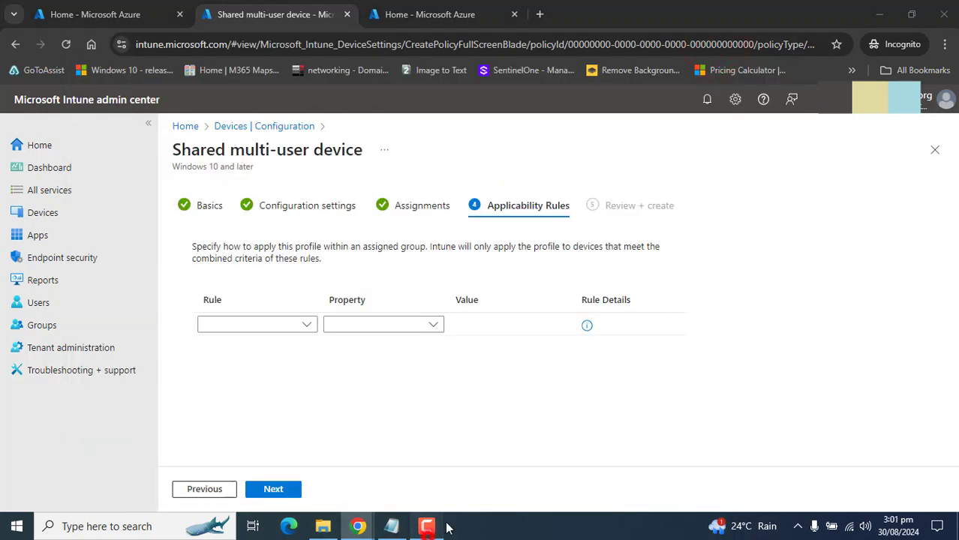
pyautogui.click(884, 459)
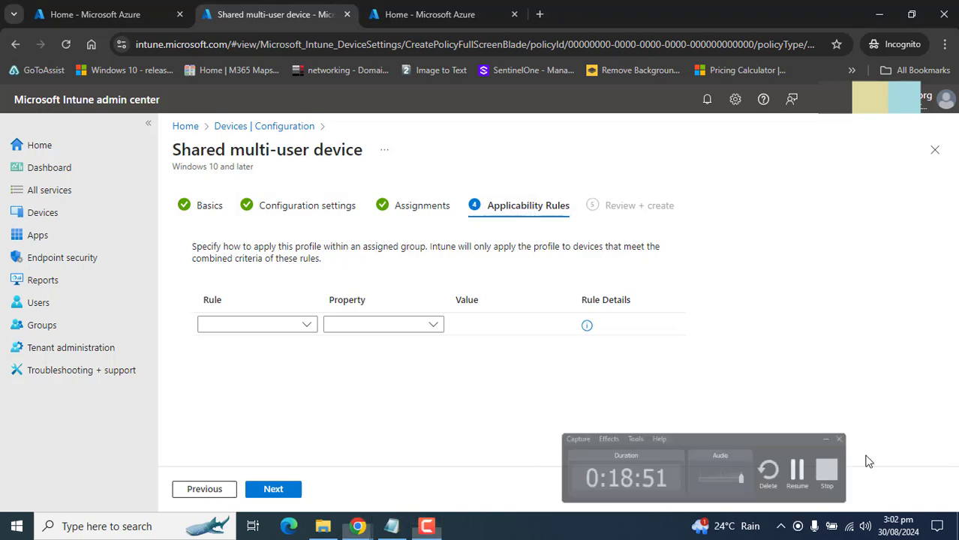
pyautogui.click(365, 375)
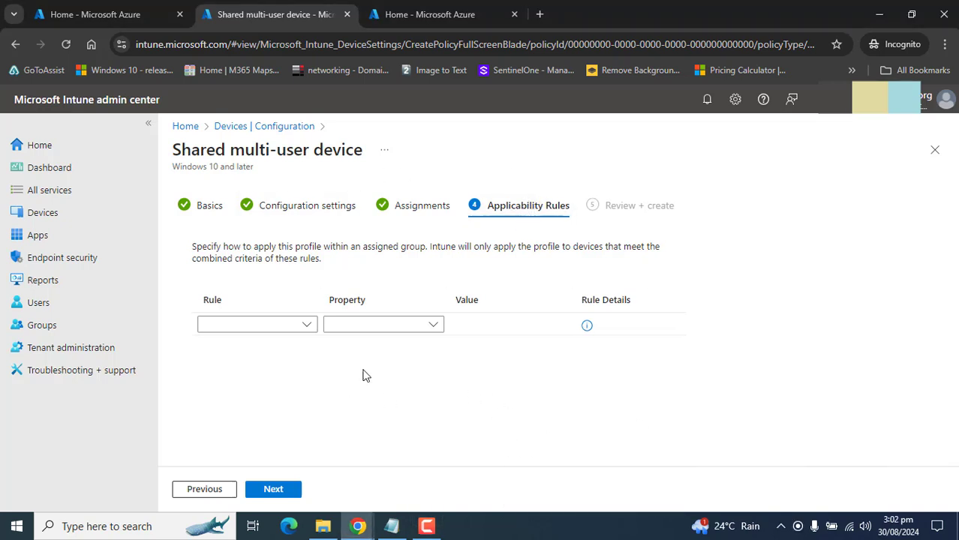
pyautogui.click(304, 328)
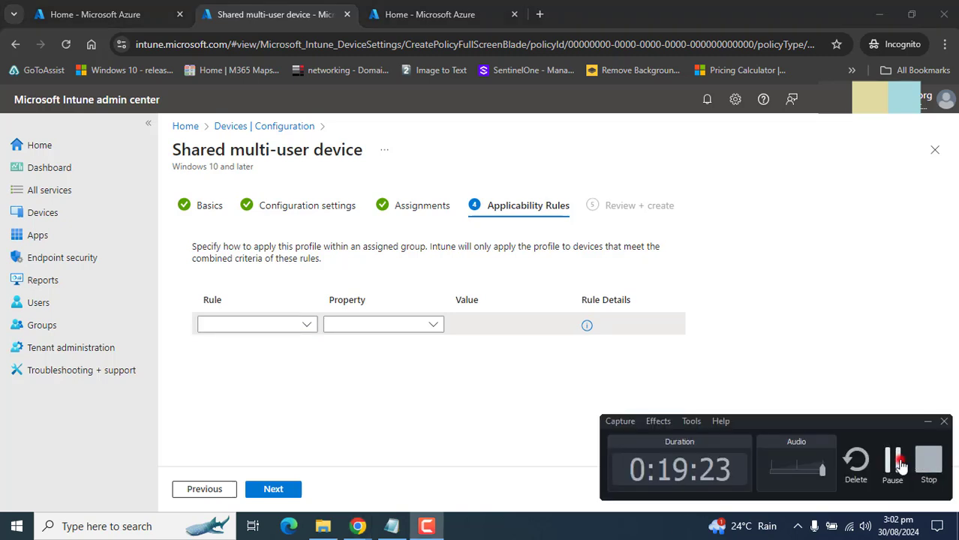
pyautogui.click(899, 458)
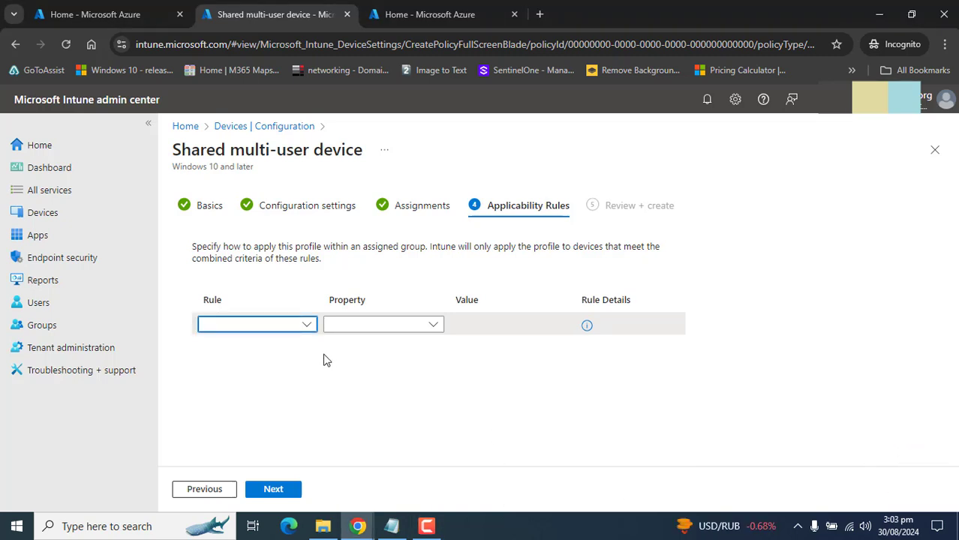
pyautogui.click(295, 324)
pyautogui.click(295, 324)
pyautogui.click(395, 332)
pyautogui.click(396, 326)
pyautogui.click(293, 330)
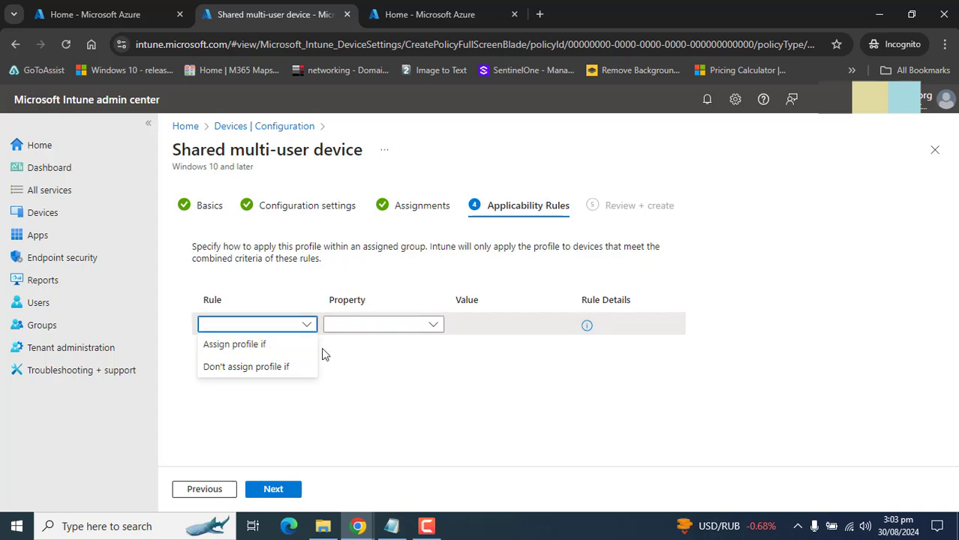
pyautogui.click(367, 362)
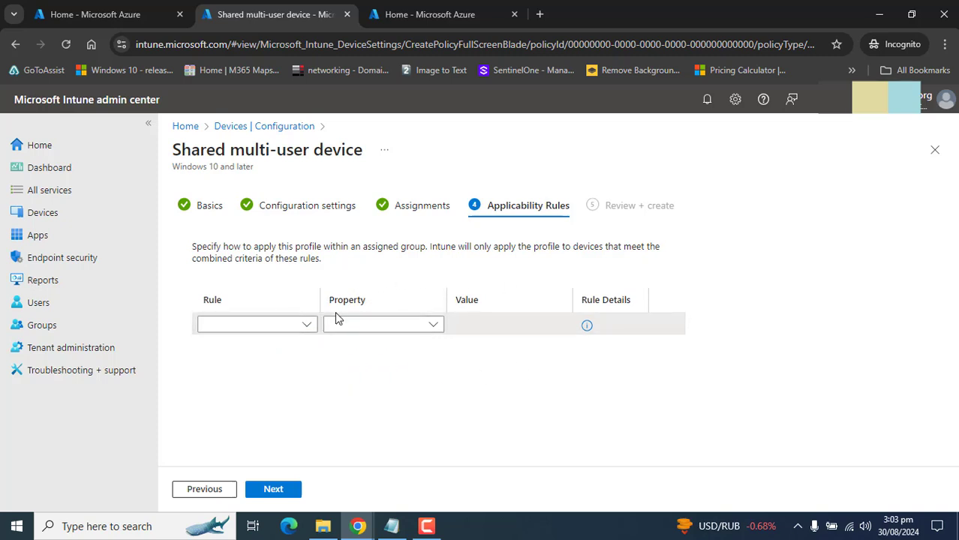
pyautogui.click(277, 489)
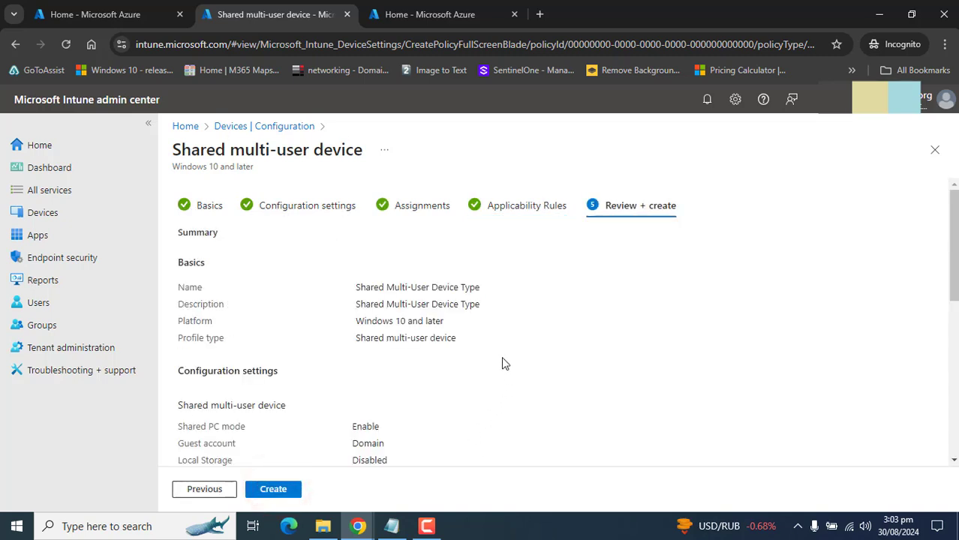
# Confirm Test Shared-Clients under Included groups in the summary and create the profile.
pyautogui.click(953, 232)
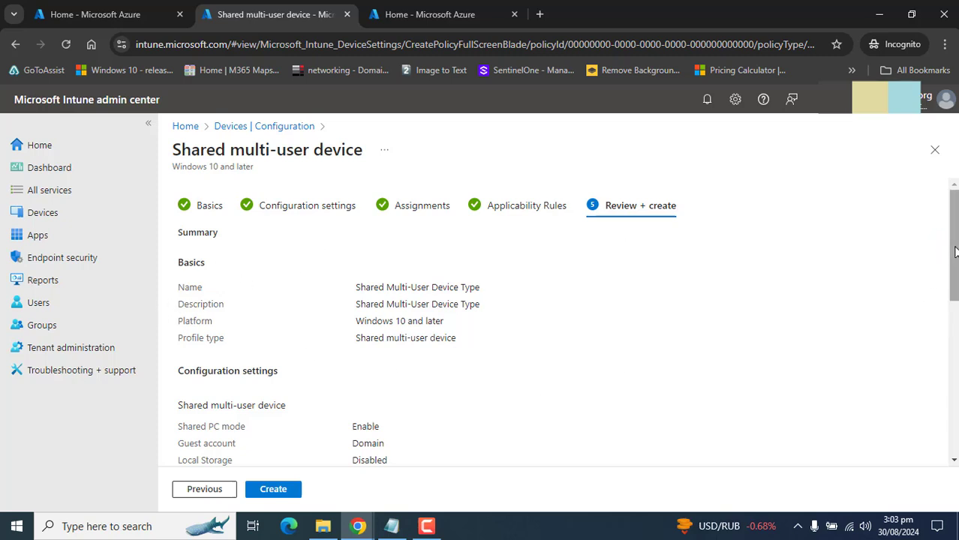
pyautogui.moveTo(952, 248); pyautogui.dragTo(948, 411)
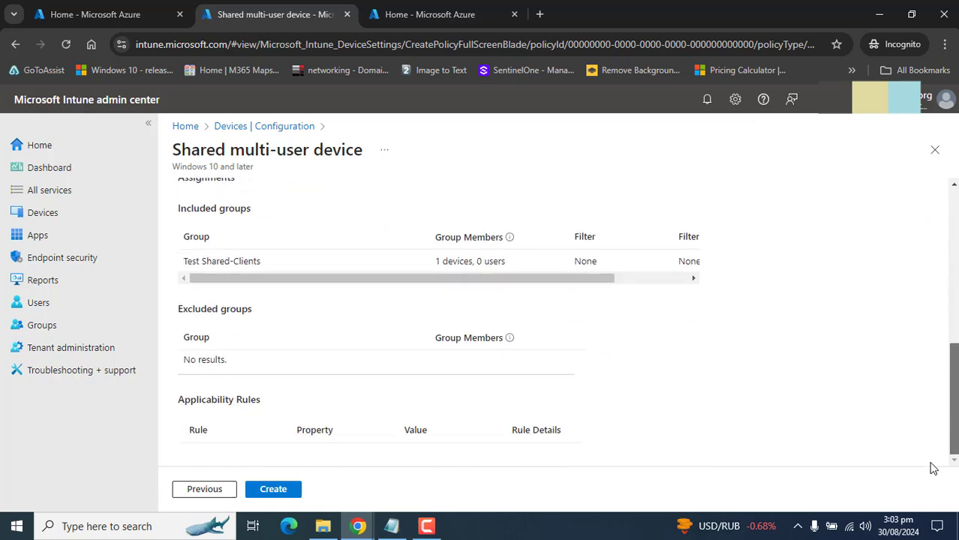
pyautogui.scroll(5, 934, 451)
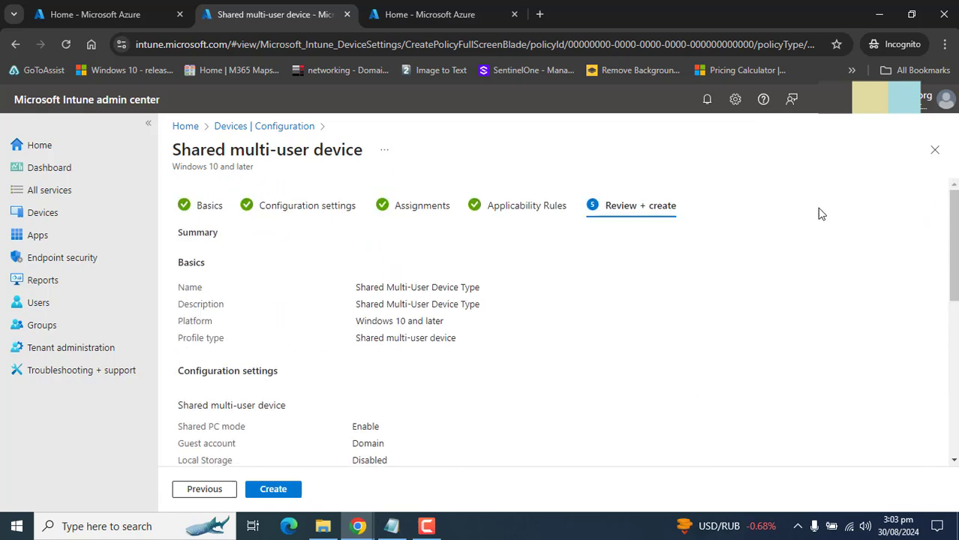
pyautogui.scroll(-5, 417, 388)
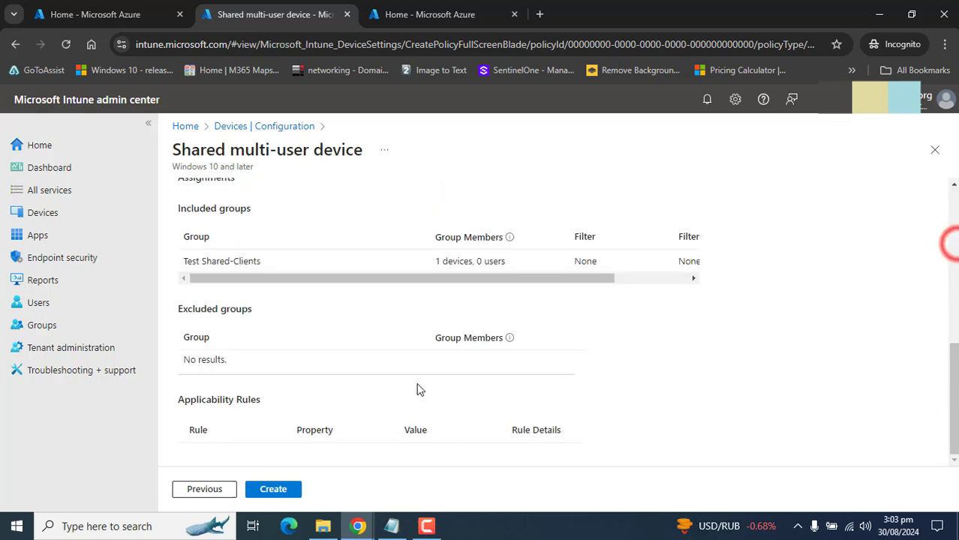
pyautogui.click(284, 492)
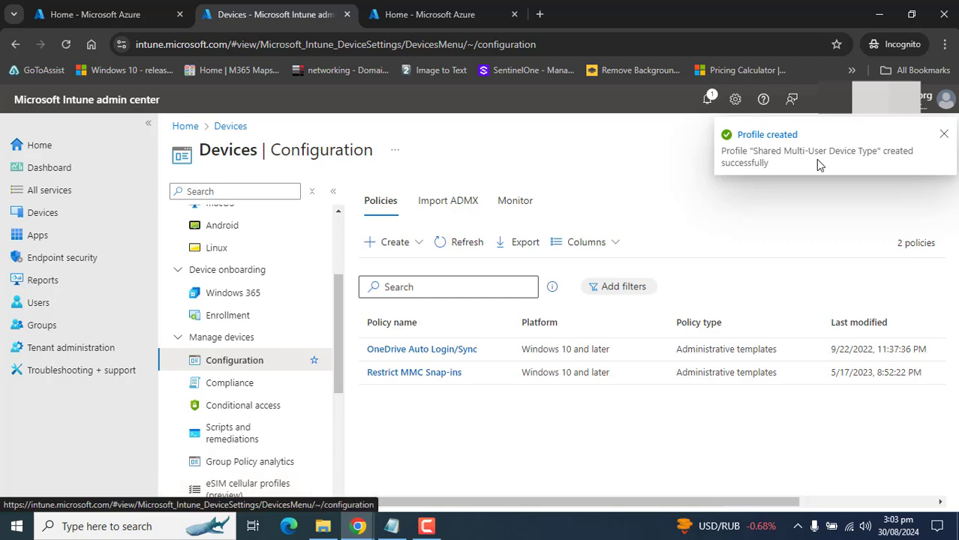
# Refresh the Configuration policies list and open Shared Multi-User Device Type.
pyautogui.click(449, 242)
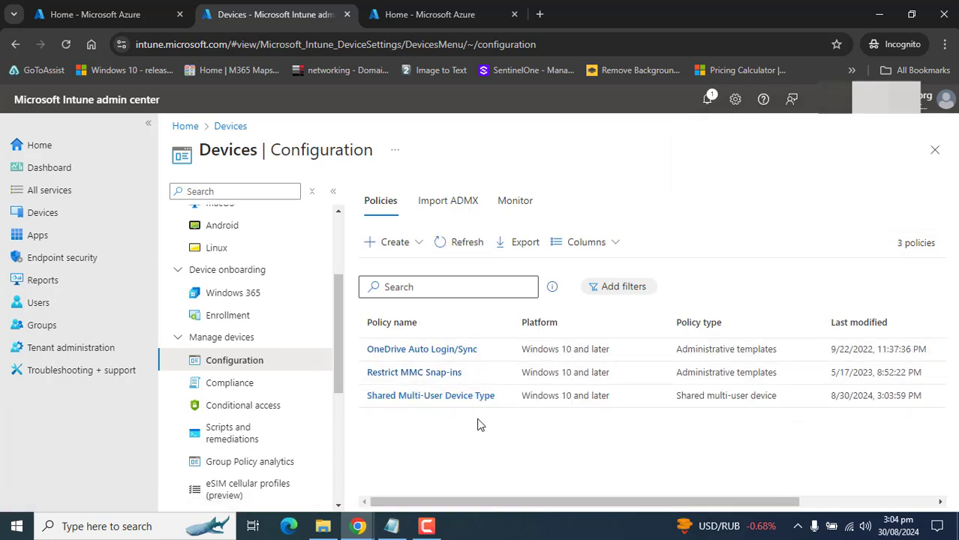
pyautogui.click(421, 395)
pyautogui.click(425, 527)
pyautogui.click(886, 461)
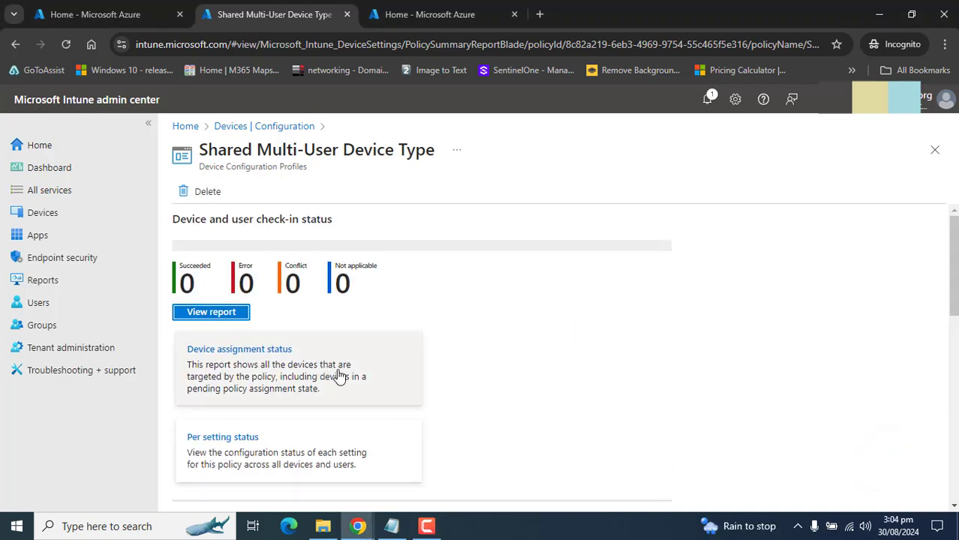
# Check that the profile is assigned to Test Shared-Clients and verify its title.
pyautogui.moveTo(952, 254); pyautogui.dragTo(818, 222)
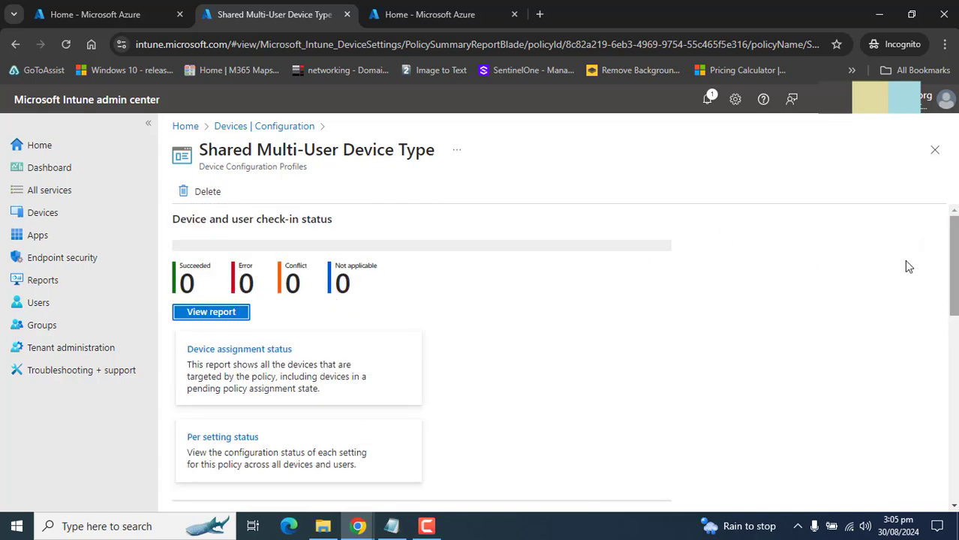
pyautogui.moveTo(952, 266); pyautogui.dragTo(947, 400)
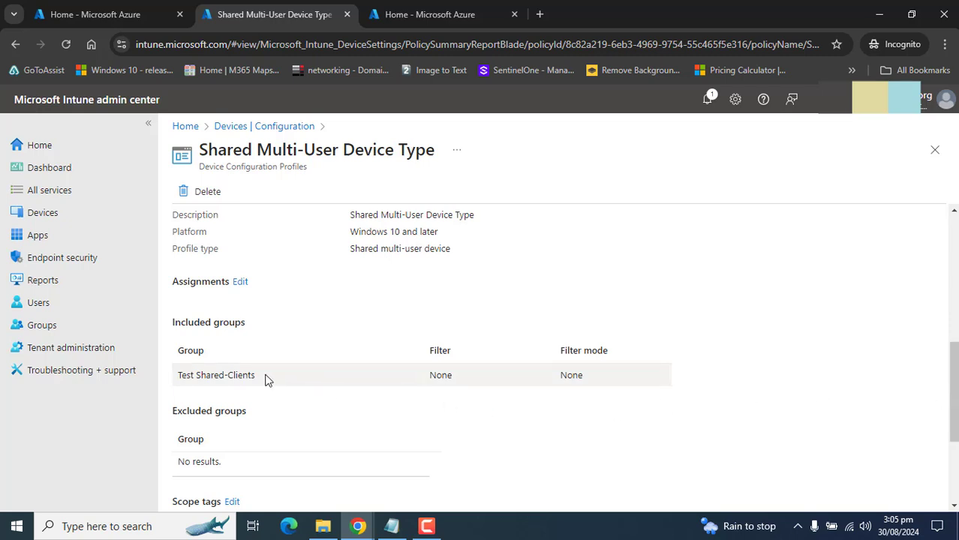
pyautogui.moveTo(265, 375); pyautogui.dragTo(173, 386)
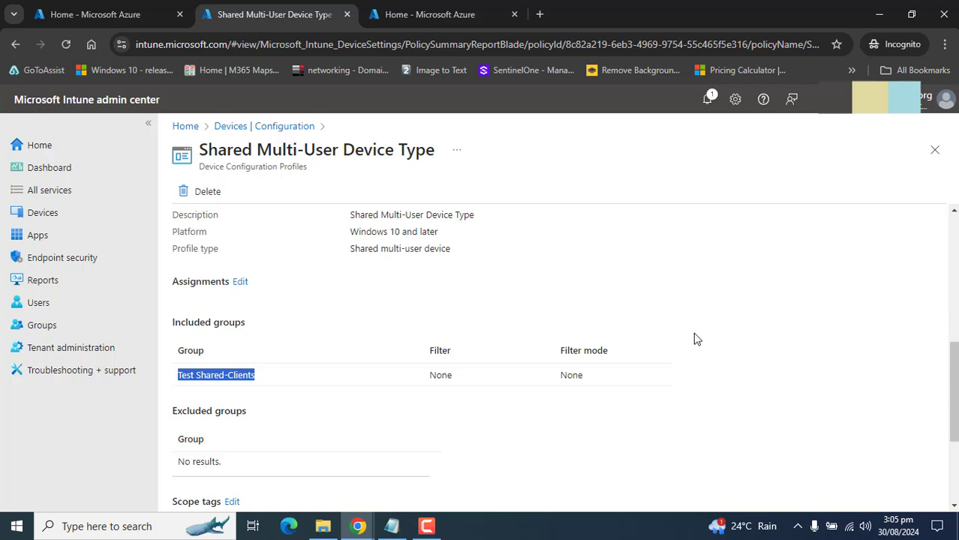
pyautogui.click(862, 328)
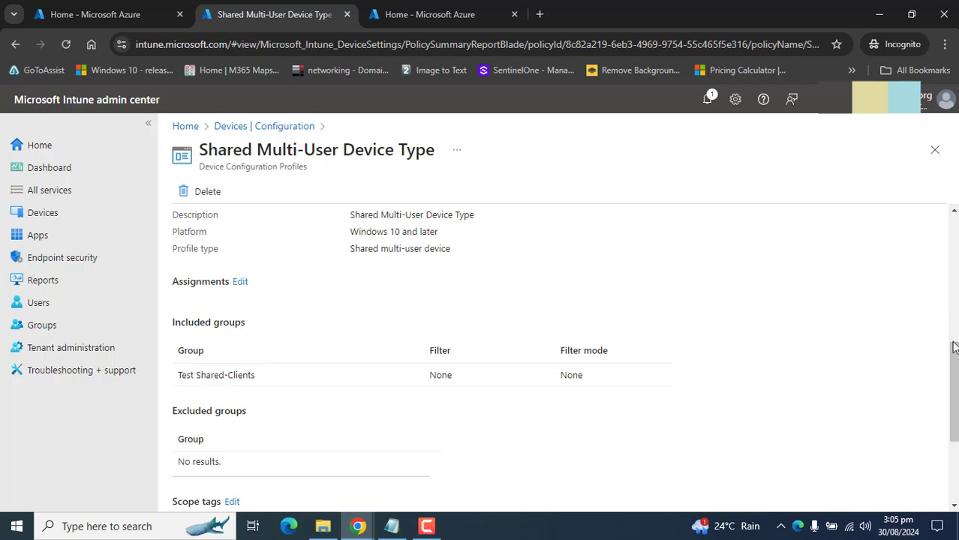
pyautogui.scroll(5, 945, 376)
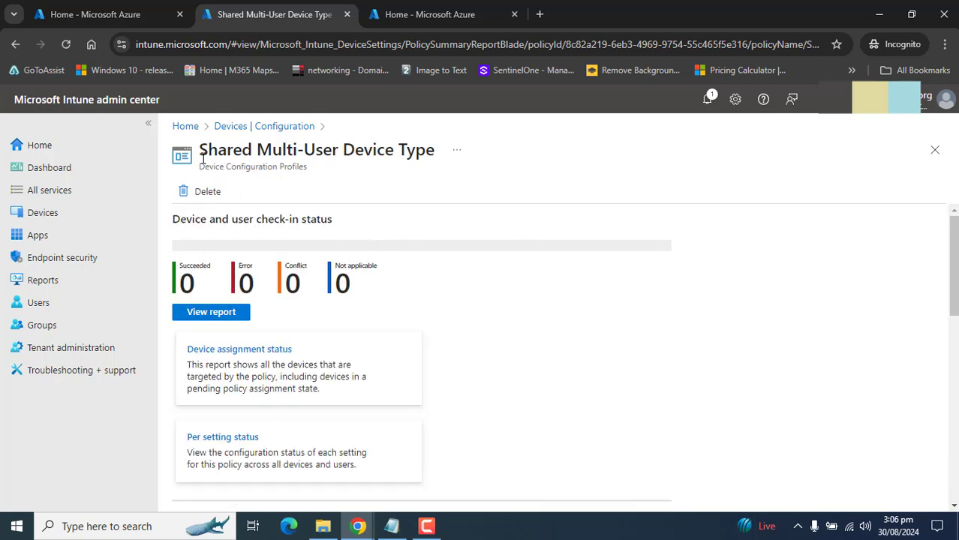
pyautogui.moveTo(198, 151); pyautogui.dragTo(437, 154)
pyautogui.click(459, 209)
# Open the device check-in status report and decline the export prompt with No.
pyautogui.click(204, 310)
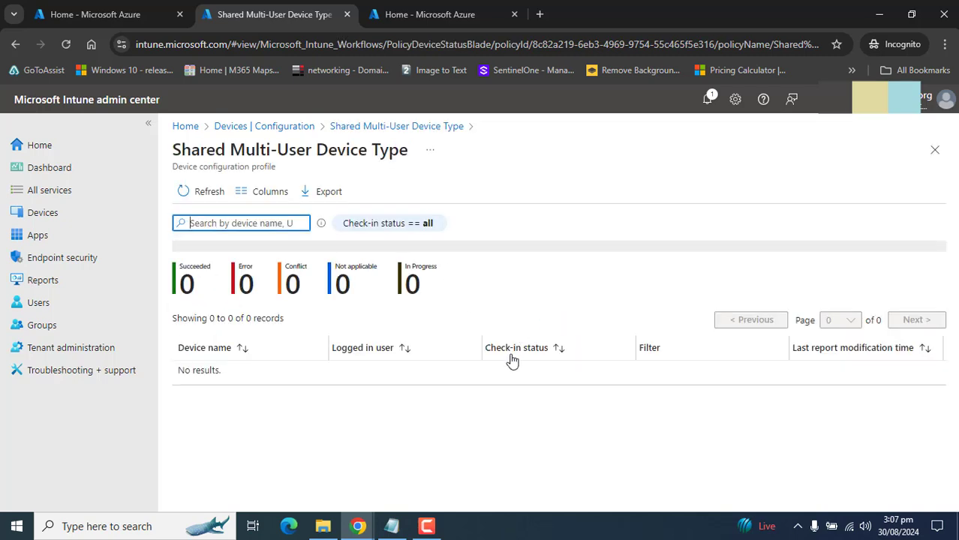
pyautogui.click(309, 191)
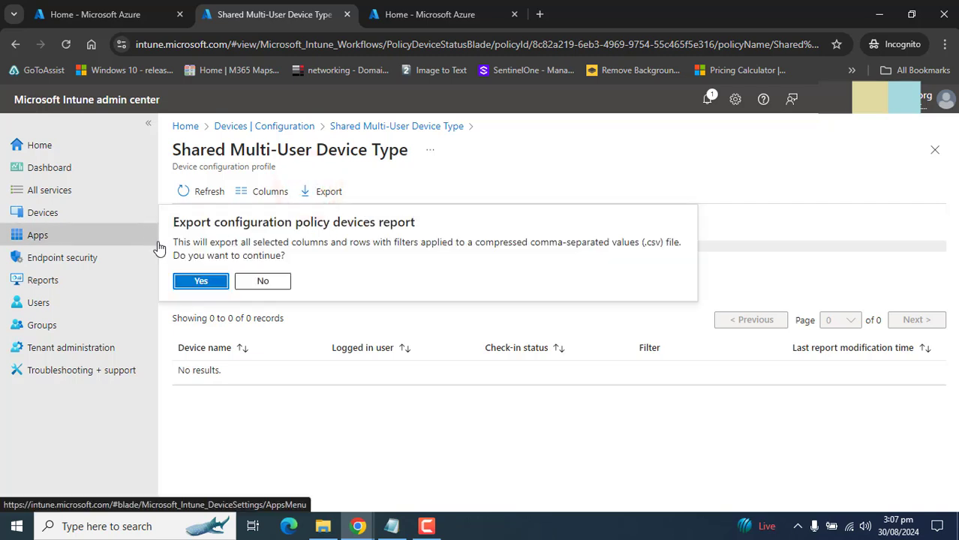
pyautogui.click(172, 245)
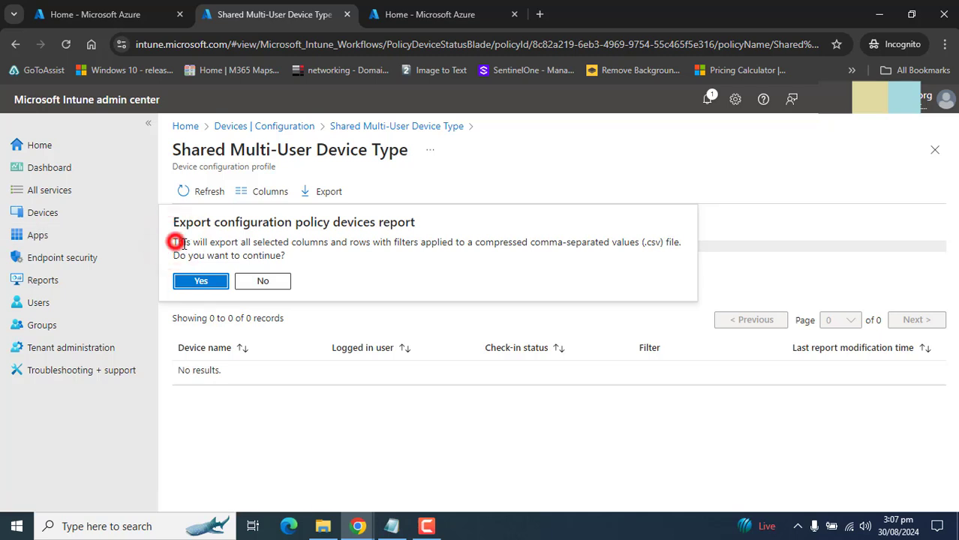
pyautogui.click(270, 282)
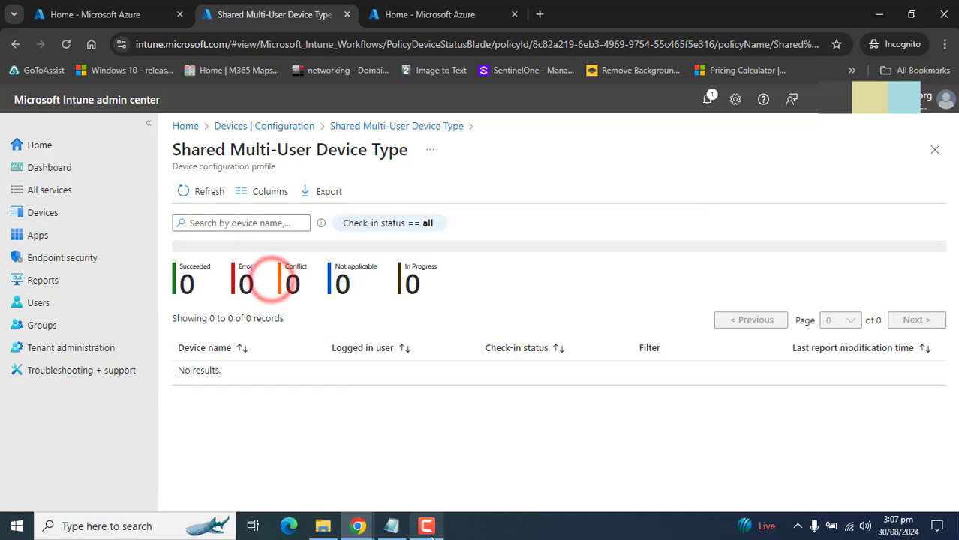
pyautogui.click(883, 465)
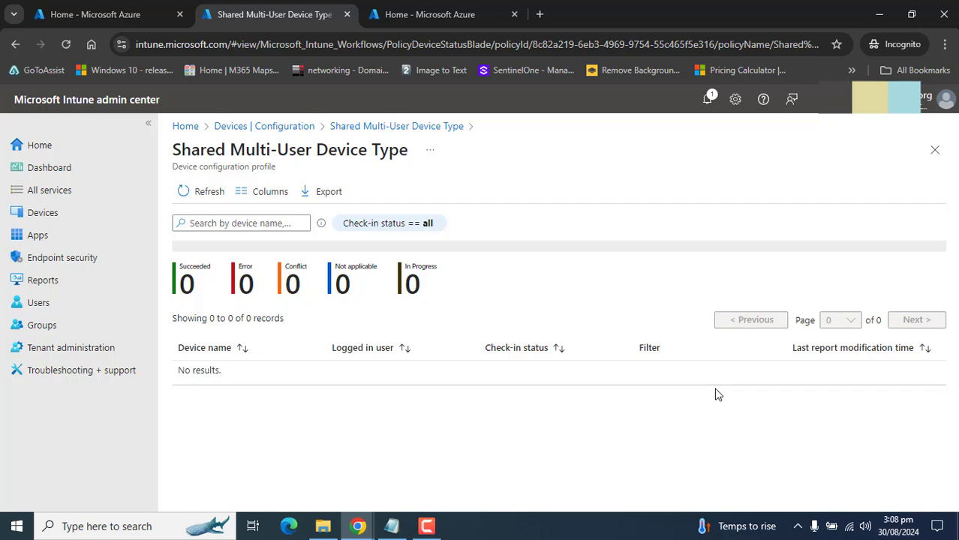
pyautogui.click(898, 460)
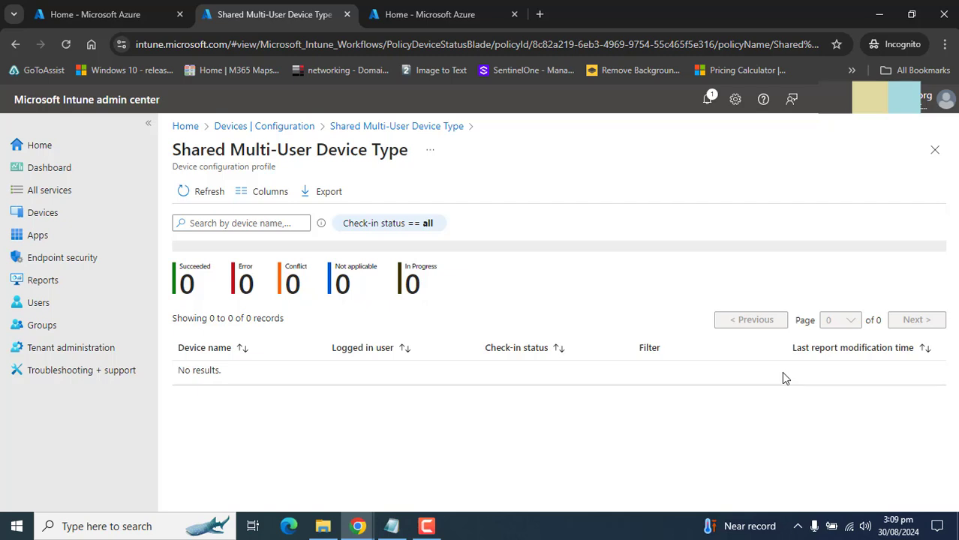
# Return to Devices | Configuration, reopen Shared Multi-User Device Type, and confirm Test Shared-Clients is included.
pyautogui.click(288, 127)
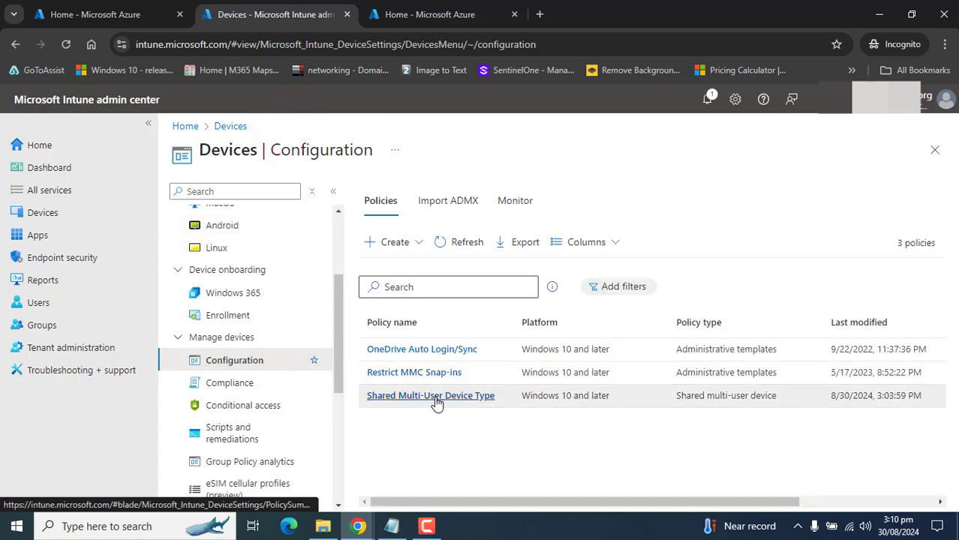
pyautogui.click(435, 396)
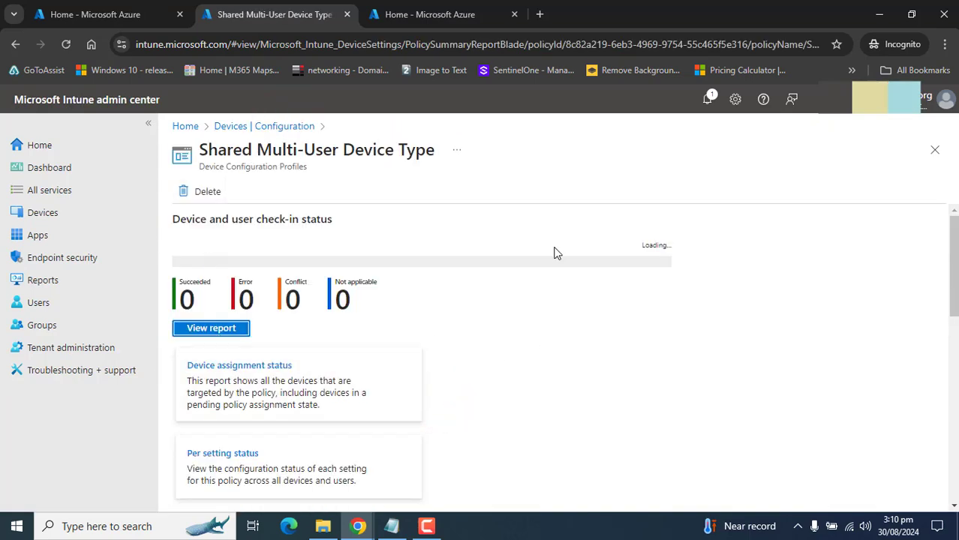
pyautogui.moveTo(951, 262); pyautogui.dragTo(951, 392)
pyautogui.tripleClick(253, 405)
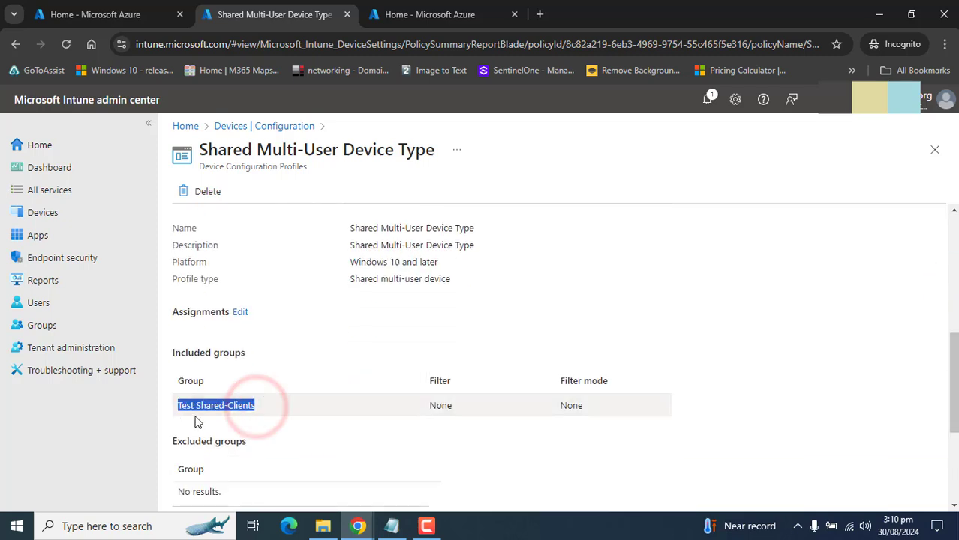